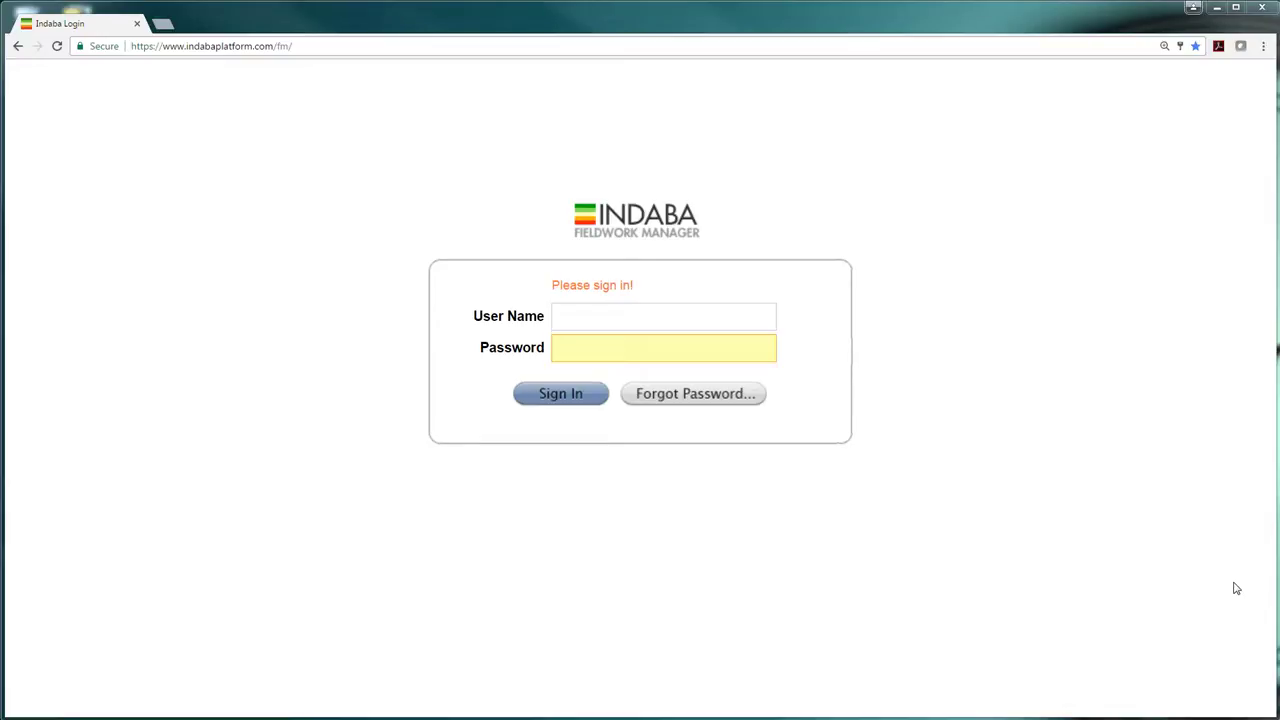
Sign in to Indaba Fieldwork Manager with the reviewer account's user name and password.
type("A")
left_click(579, 316)
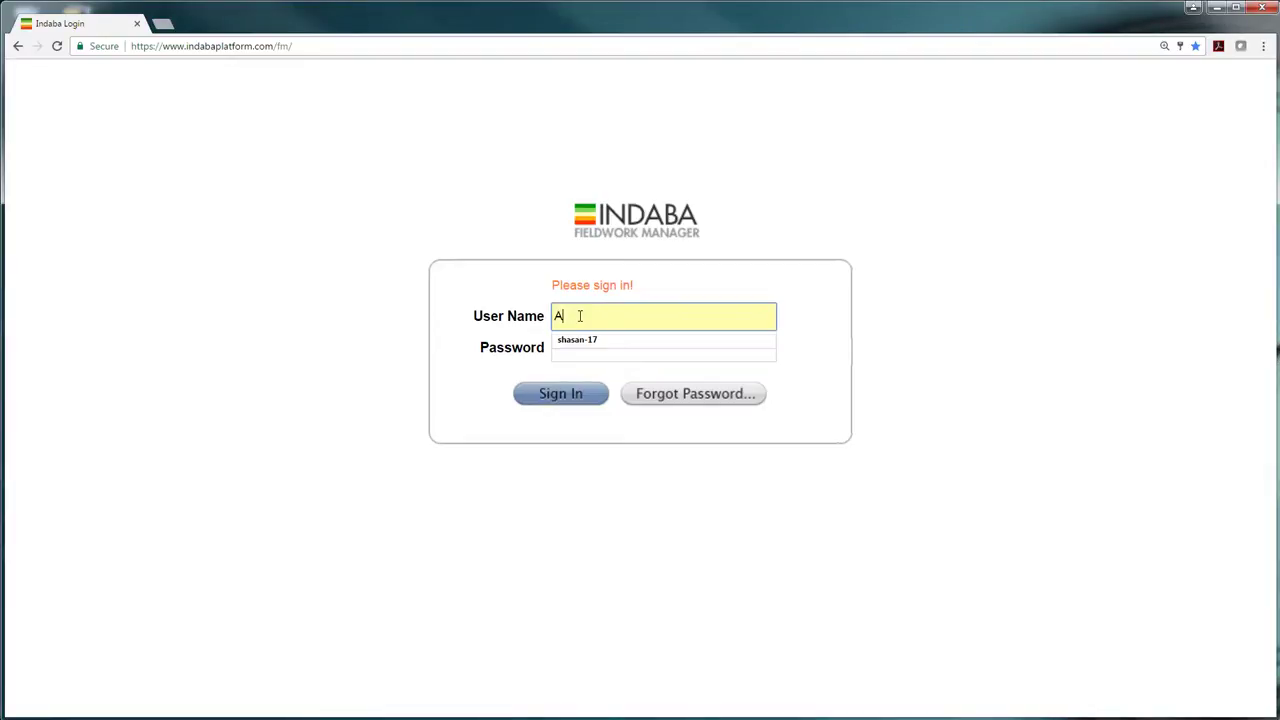
type("mi")
left_click(580, 342)
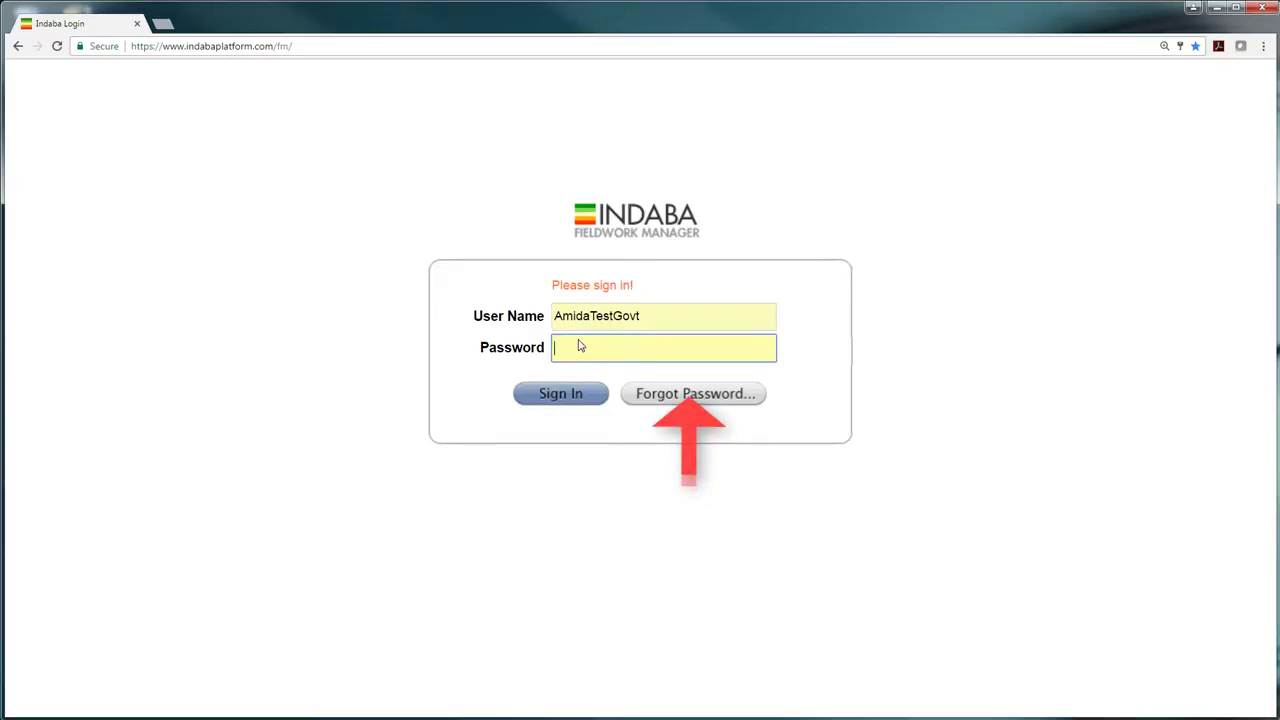
type("********")
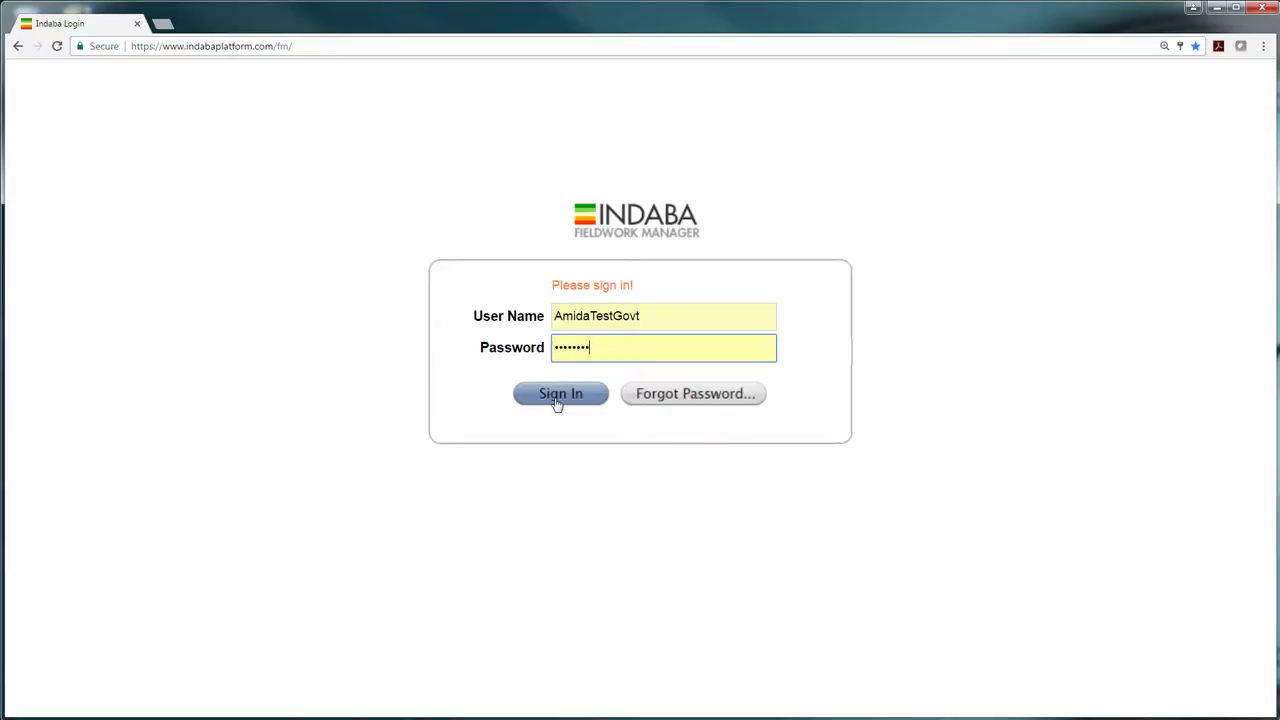
left_click(557, 397)
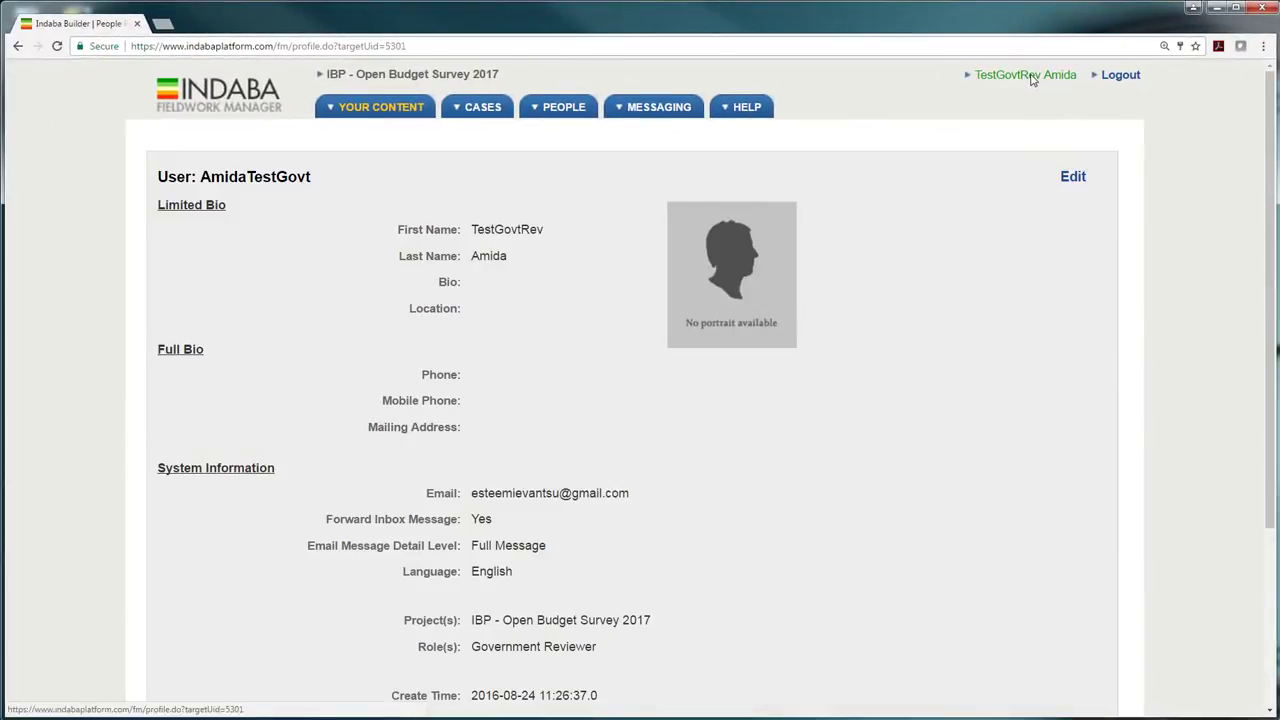
Review the account's user profile, open it for editing, and examine the language choices and the contact and email settings.
scroll(1134, 285, "down", 3)
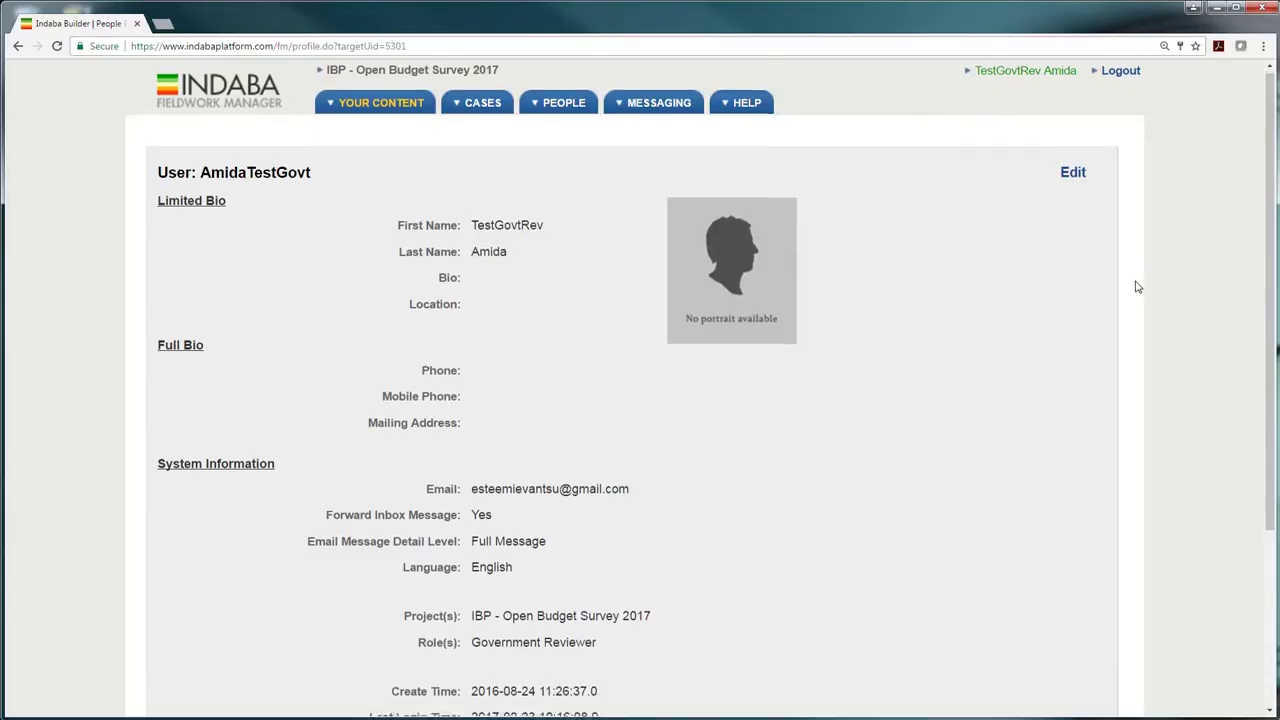
scroll(1135, 287, "up", 3)
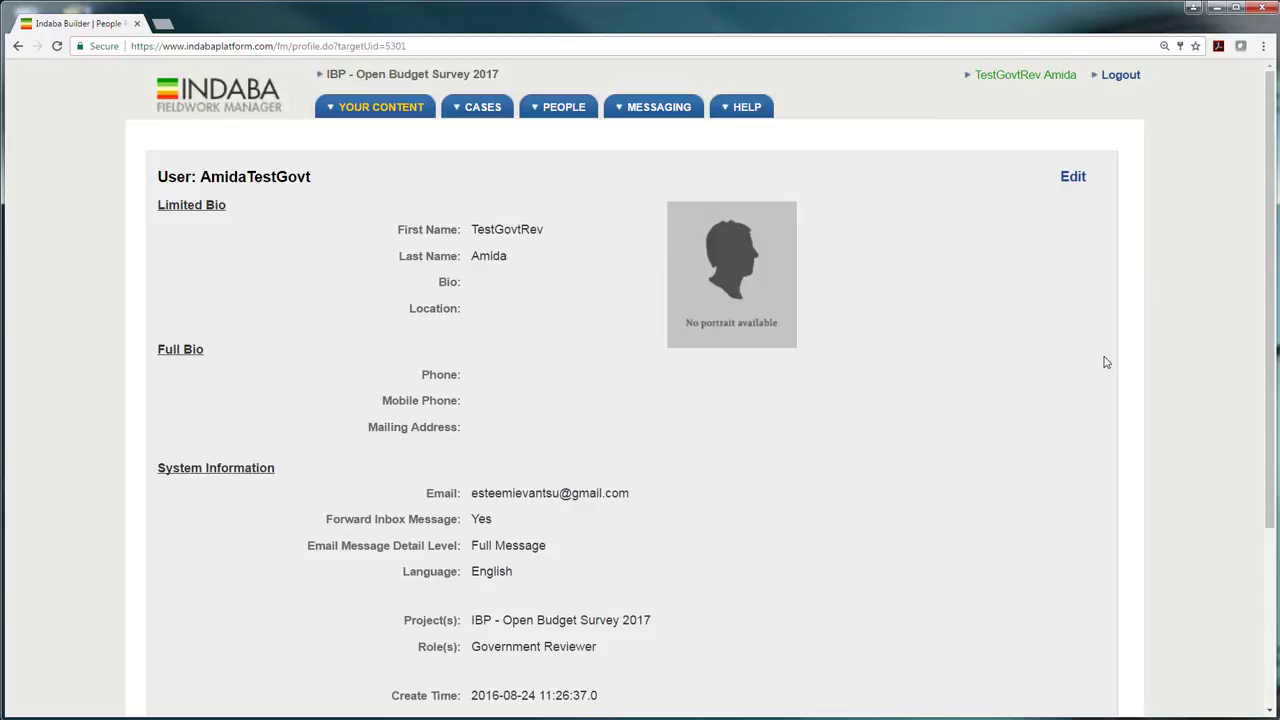
left_click(1073, 180)
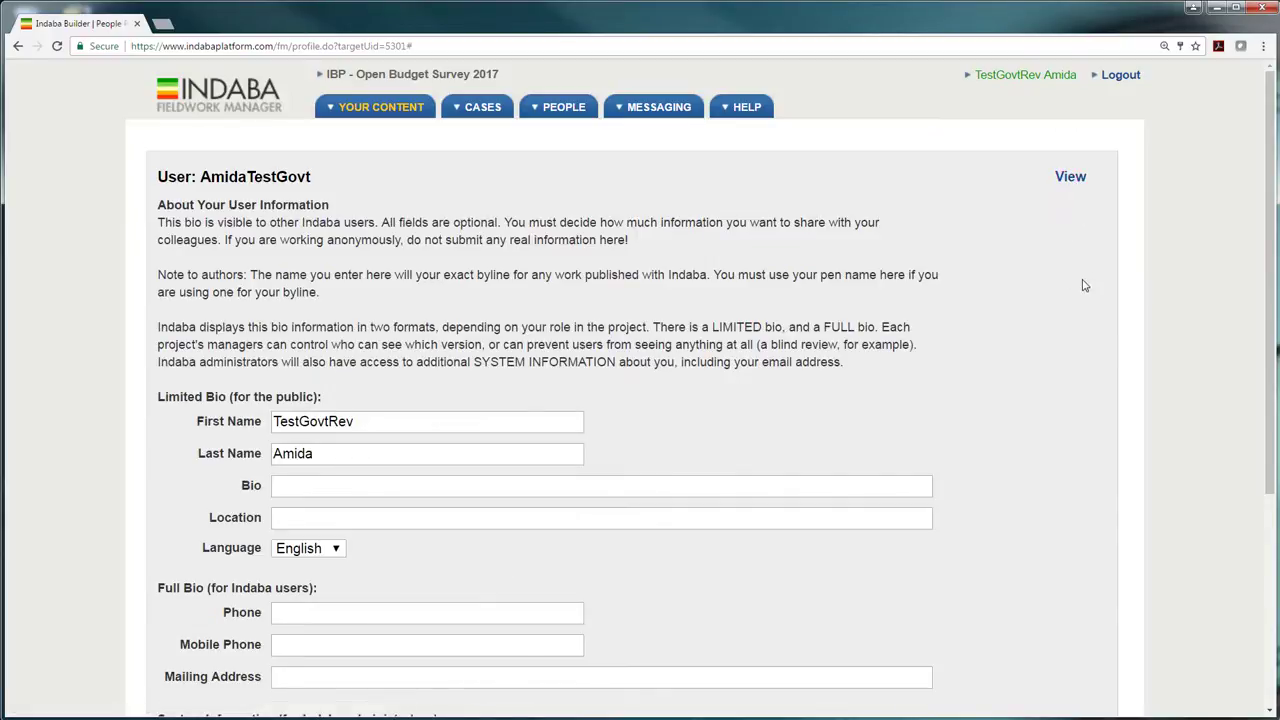
left_click(333, 550)
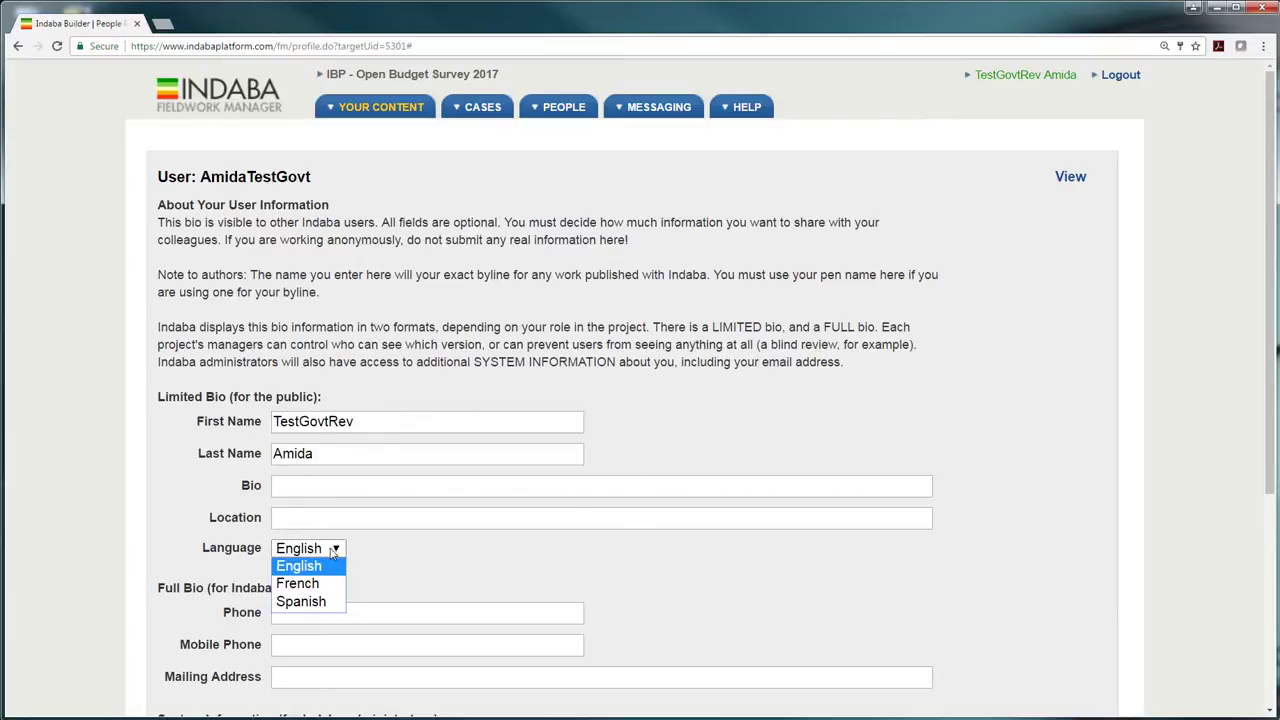
left_click(333, 550)
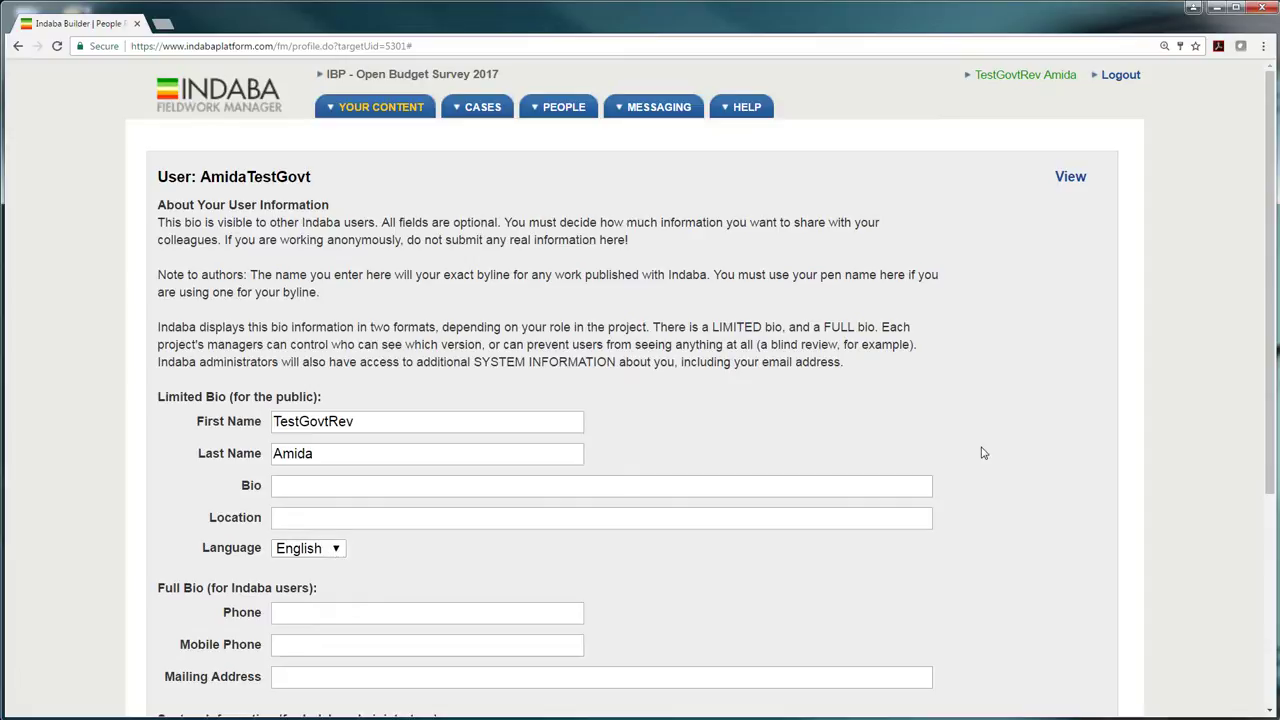
scroll(981, 450, "down", 2)
scroll(981, 453, "down", 2)
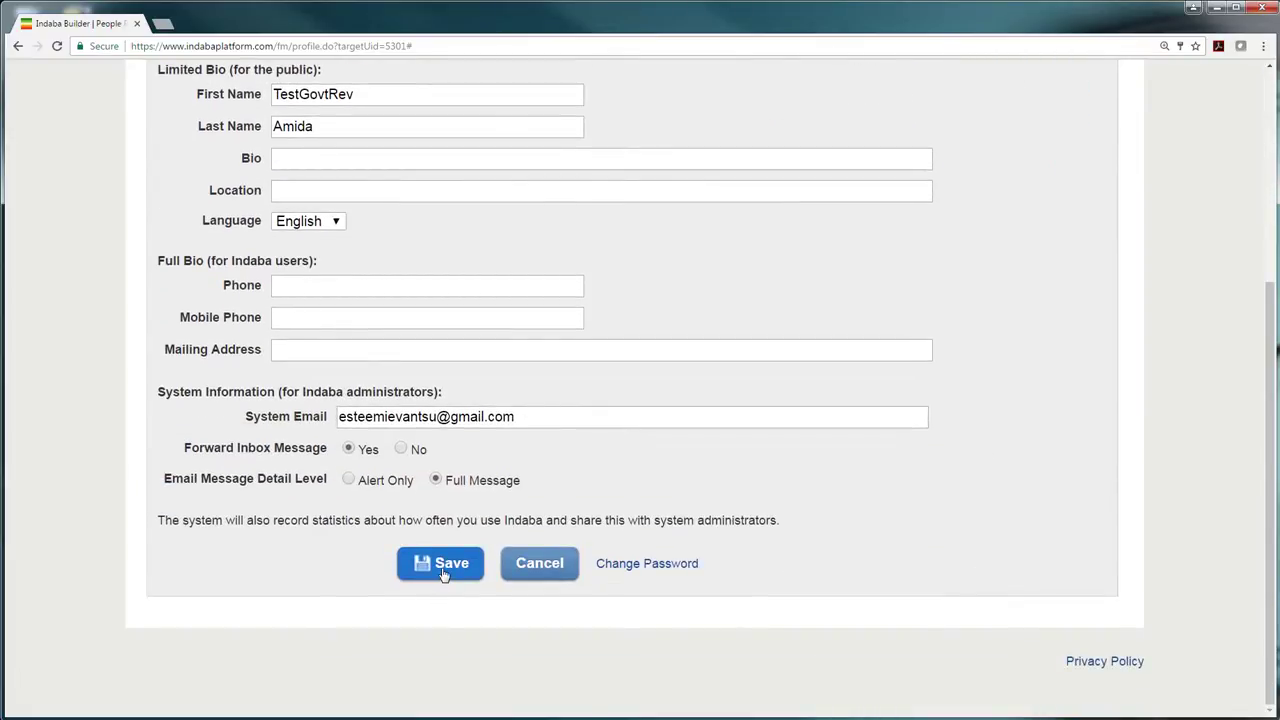
scroll(866, 626, "up", 2)
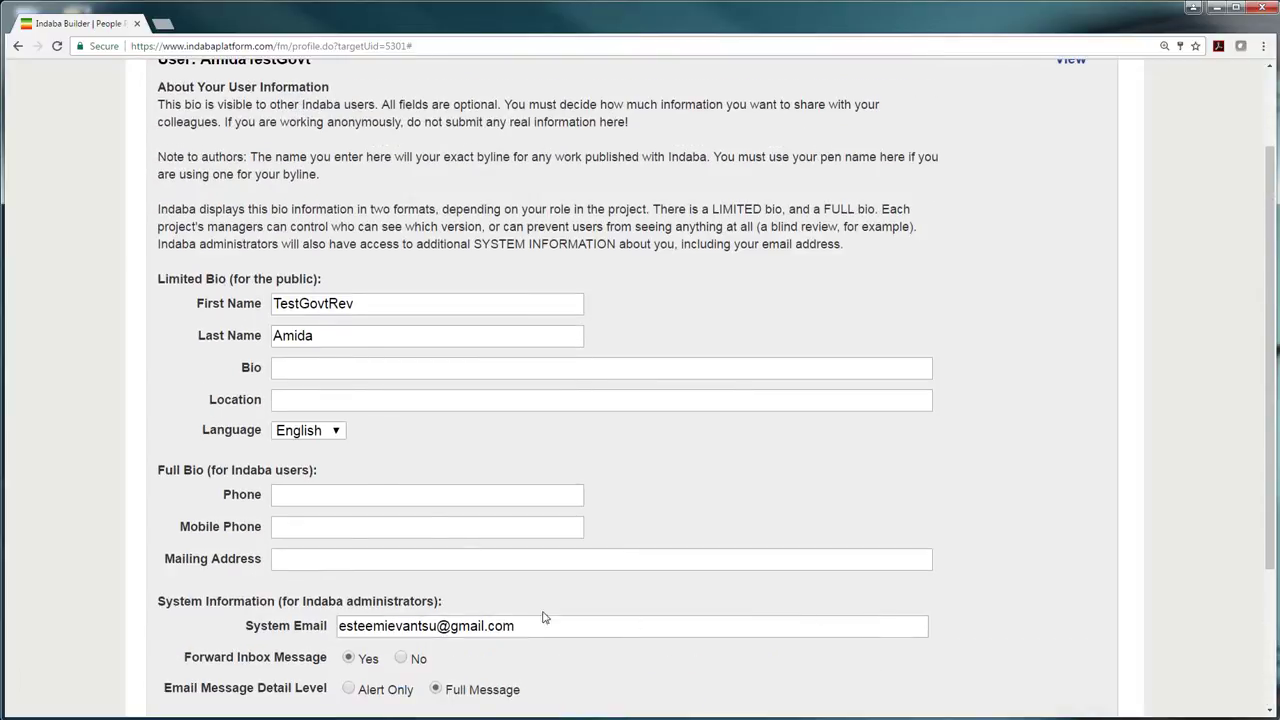
left_click(328, 432)
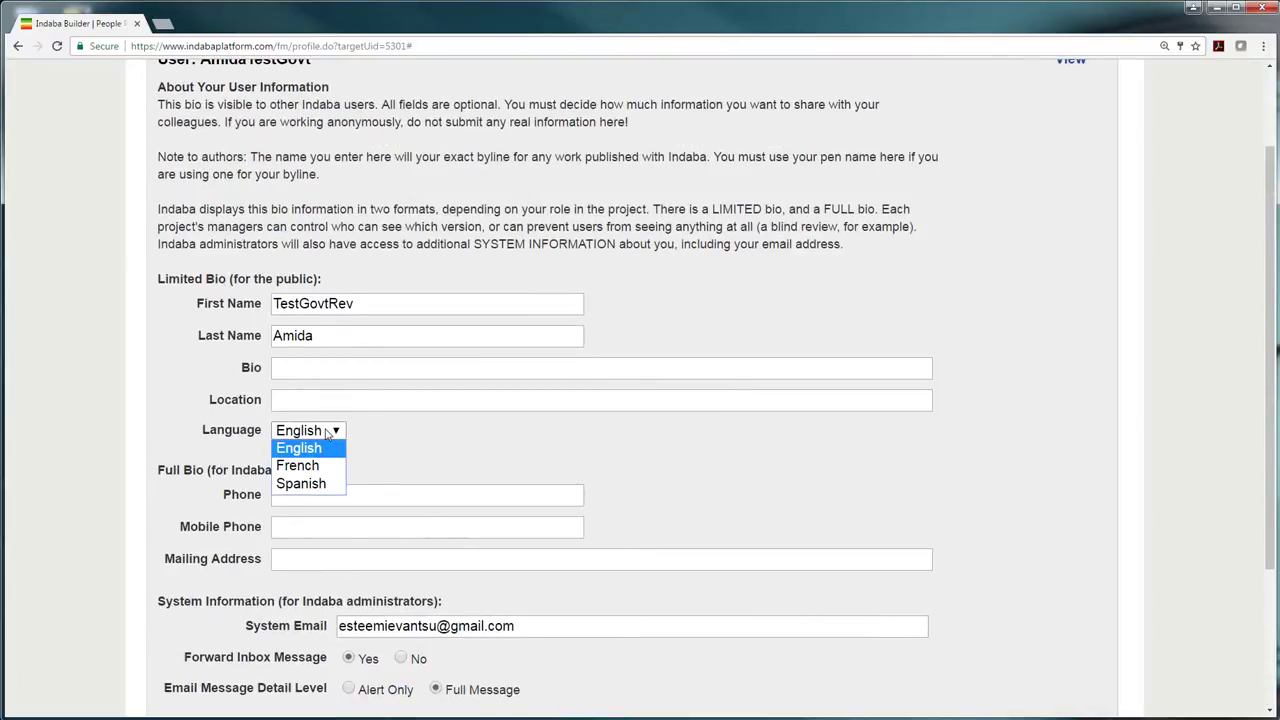
left_click(328, 432)
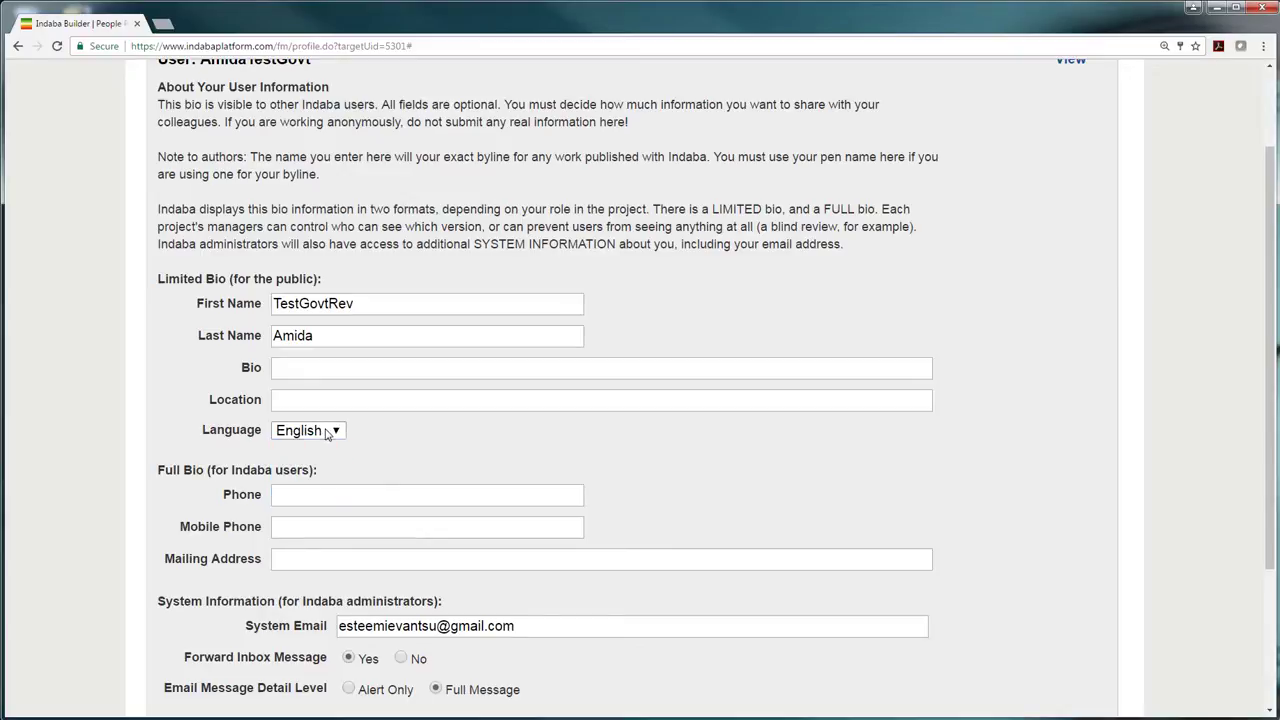
scroll(1000, 473, "up", 1)
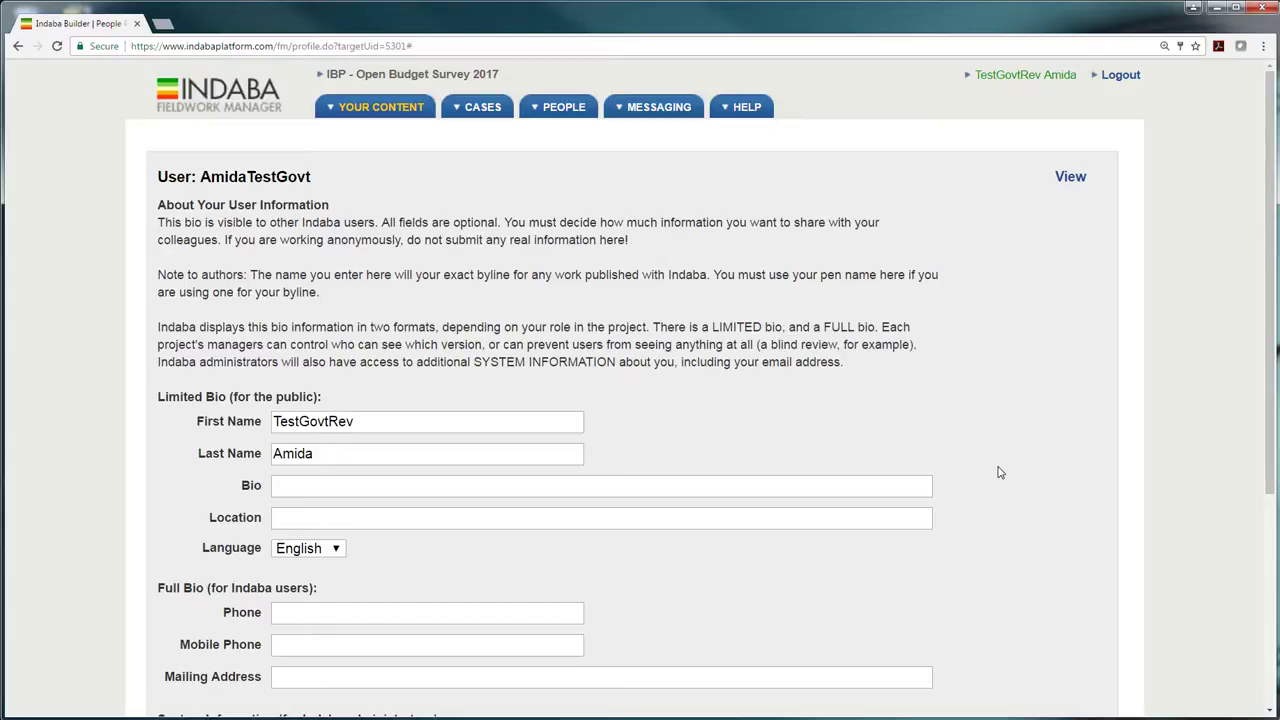
Open the Your Content page and examine the status and deadline of the assigned Qatar OBS 2017 TRAINING review.
left_click(380, 110)
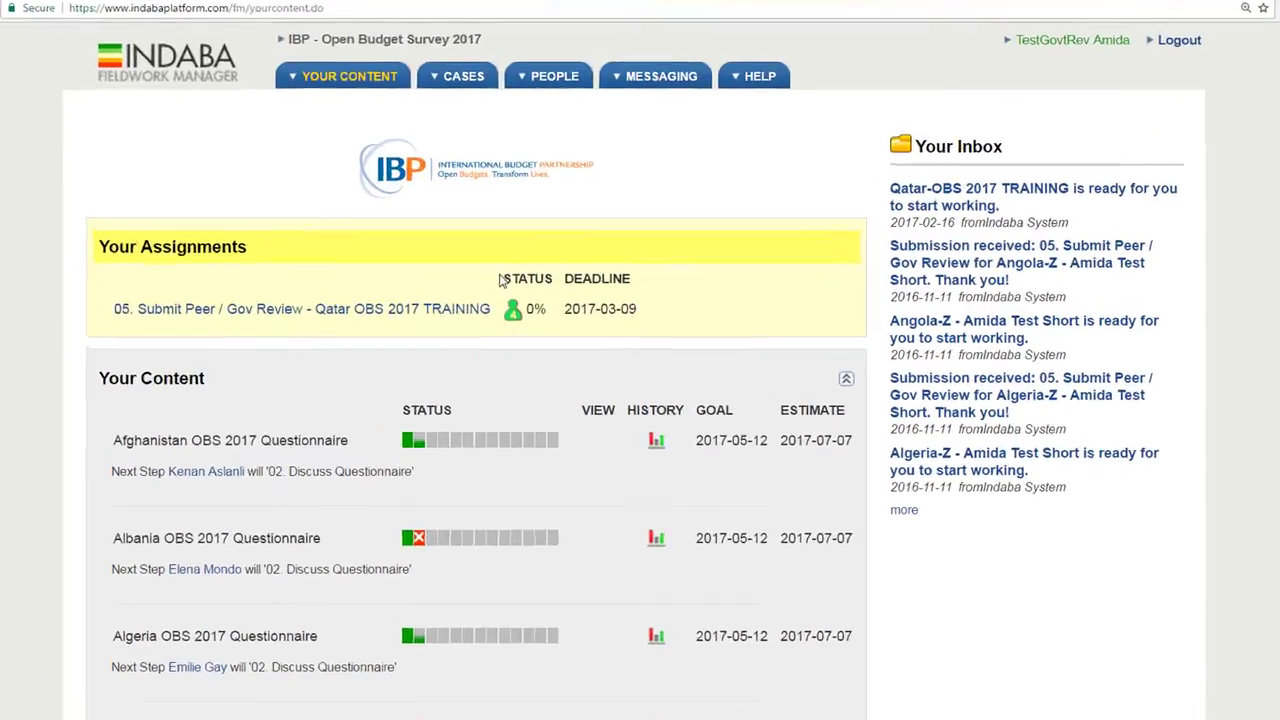
left_click_drag(518, 286, 563, 287)
left_click(526, 254)
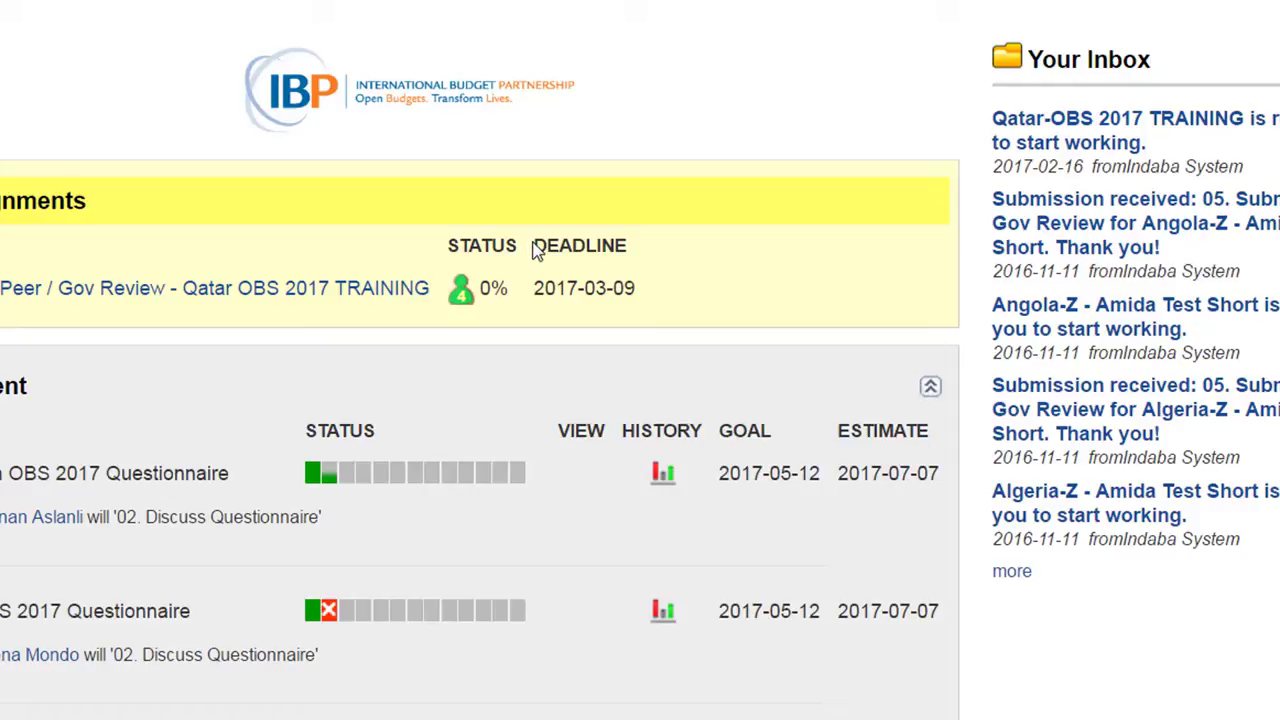
left_click_drag(534, 248, 634, 243)
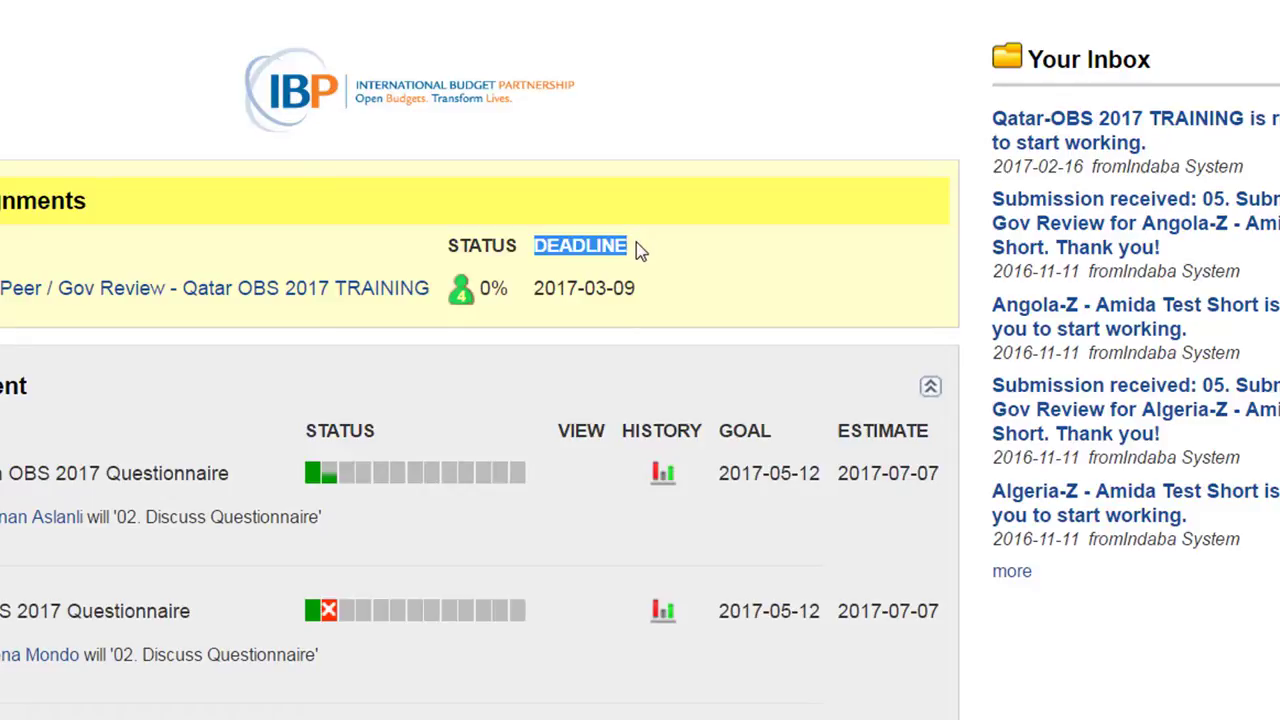
left_click(636, 242)
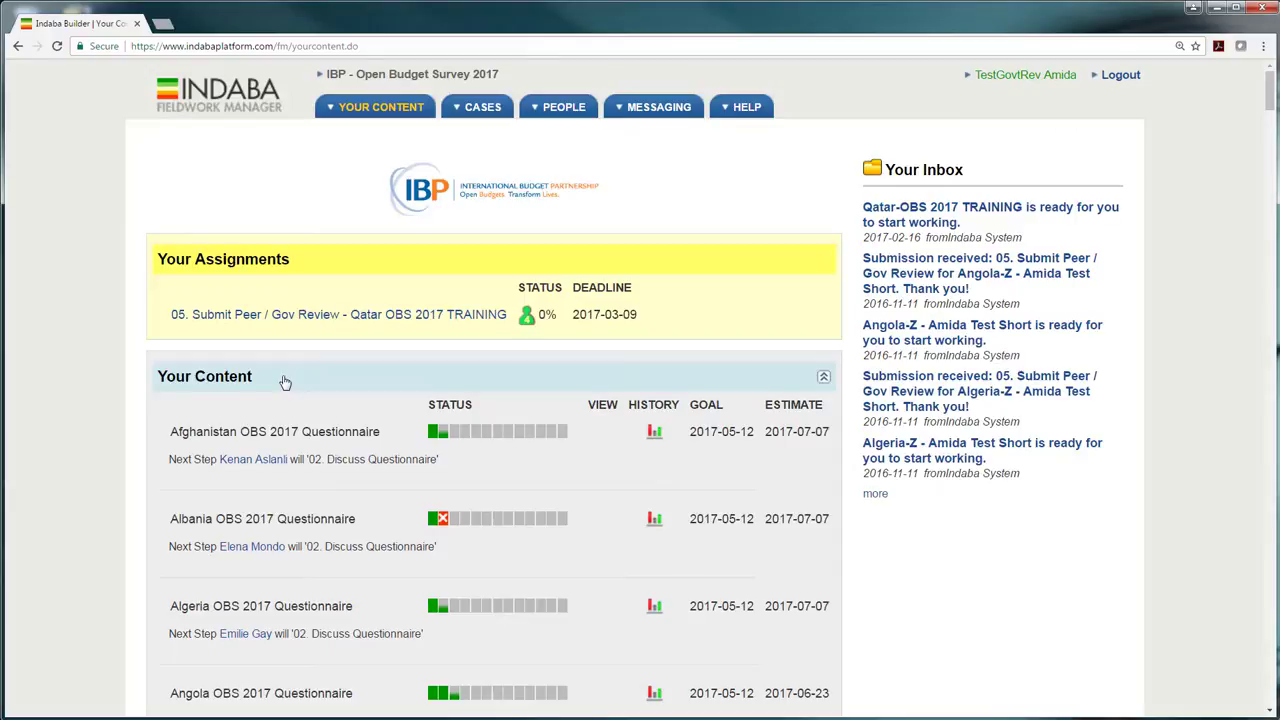
Open the assignment "05. Submit Peer / Gov Review - Qatar OBS 2017 TRAINING" and look through its Section 2 indicators.
left_click(257, 317)
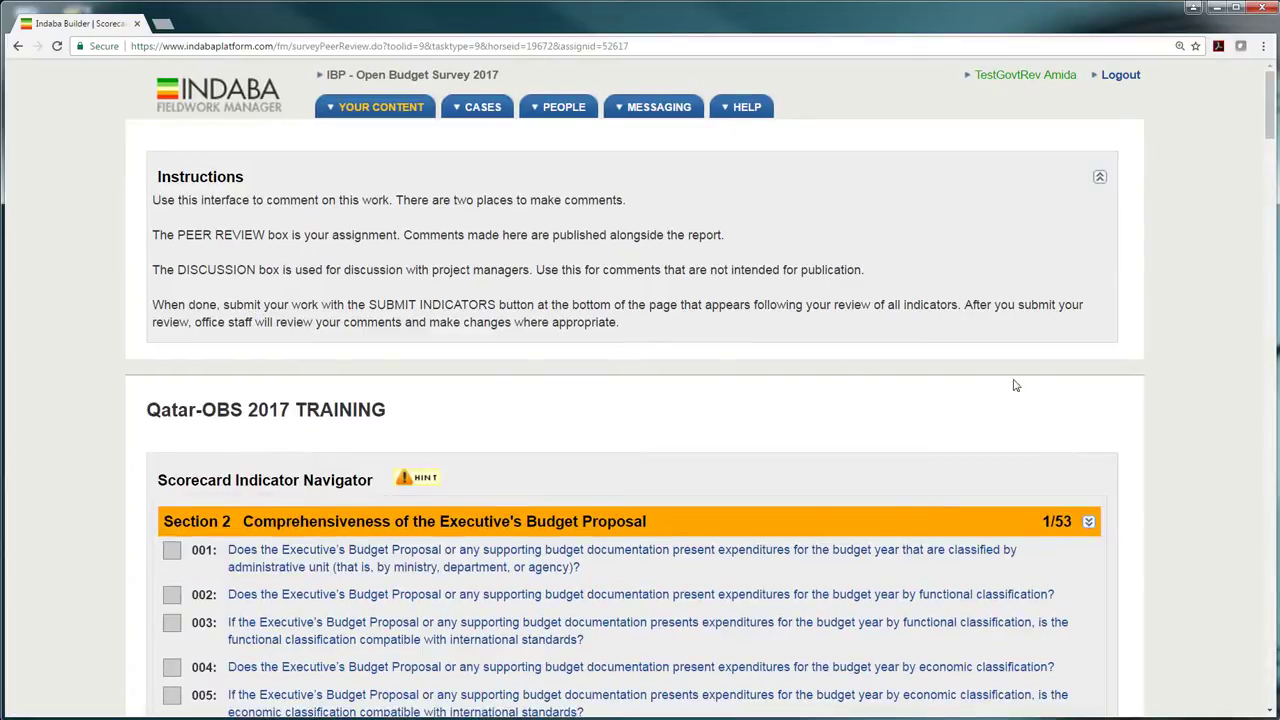
scroll(1196, 394, "down", 3)
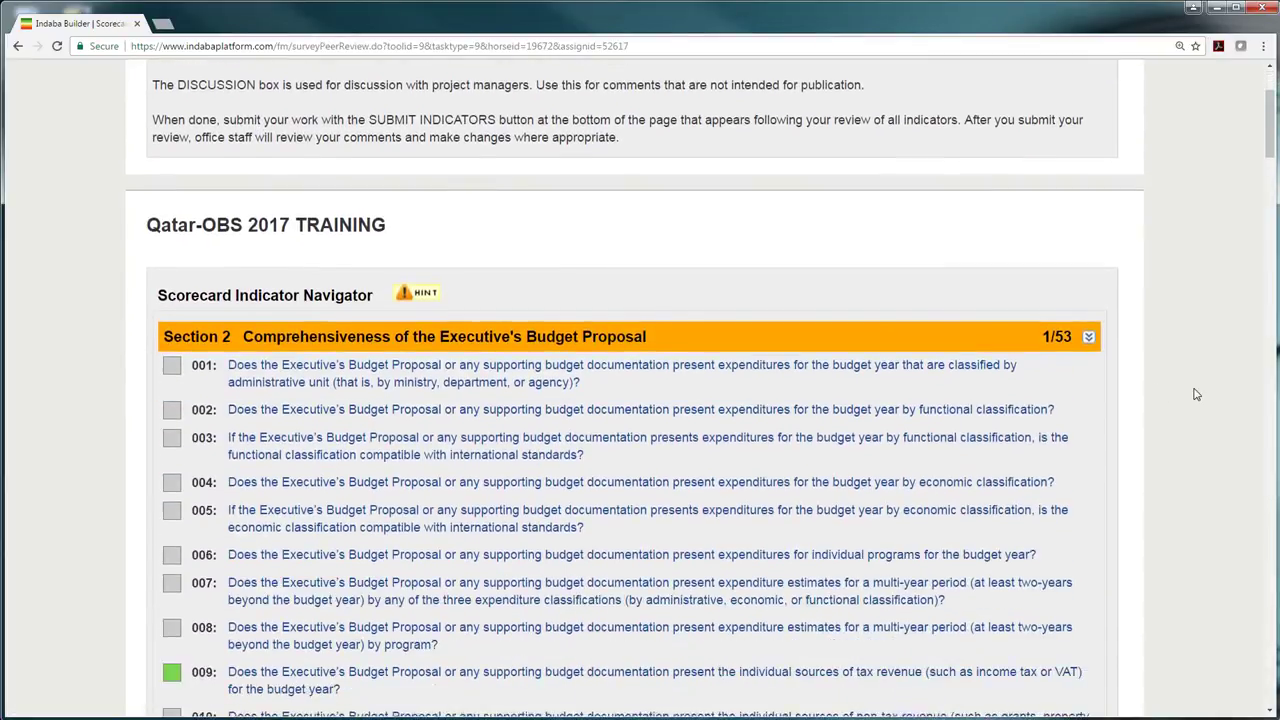
scroll(1196, 394, "down", 5)
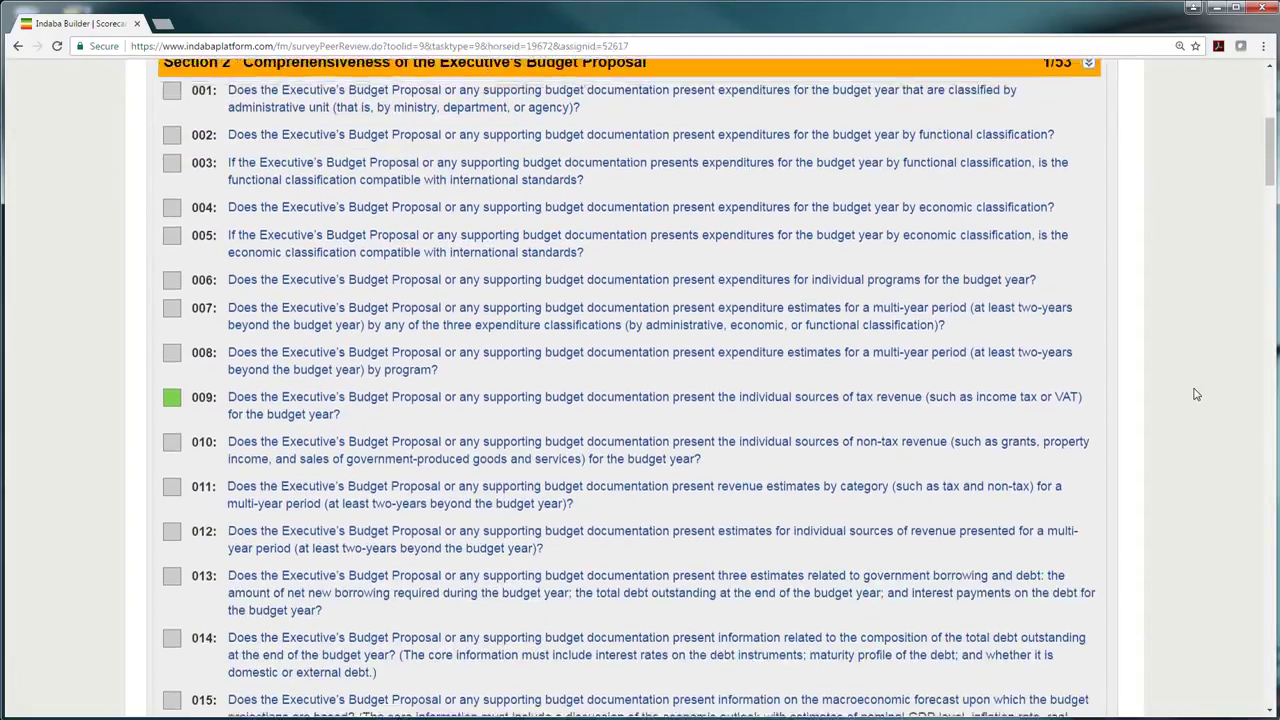
scroll(1196, 394, "down", 4)
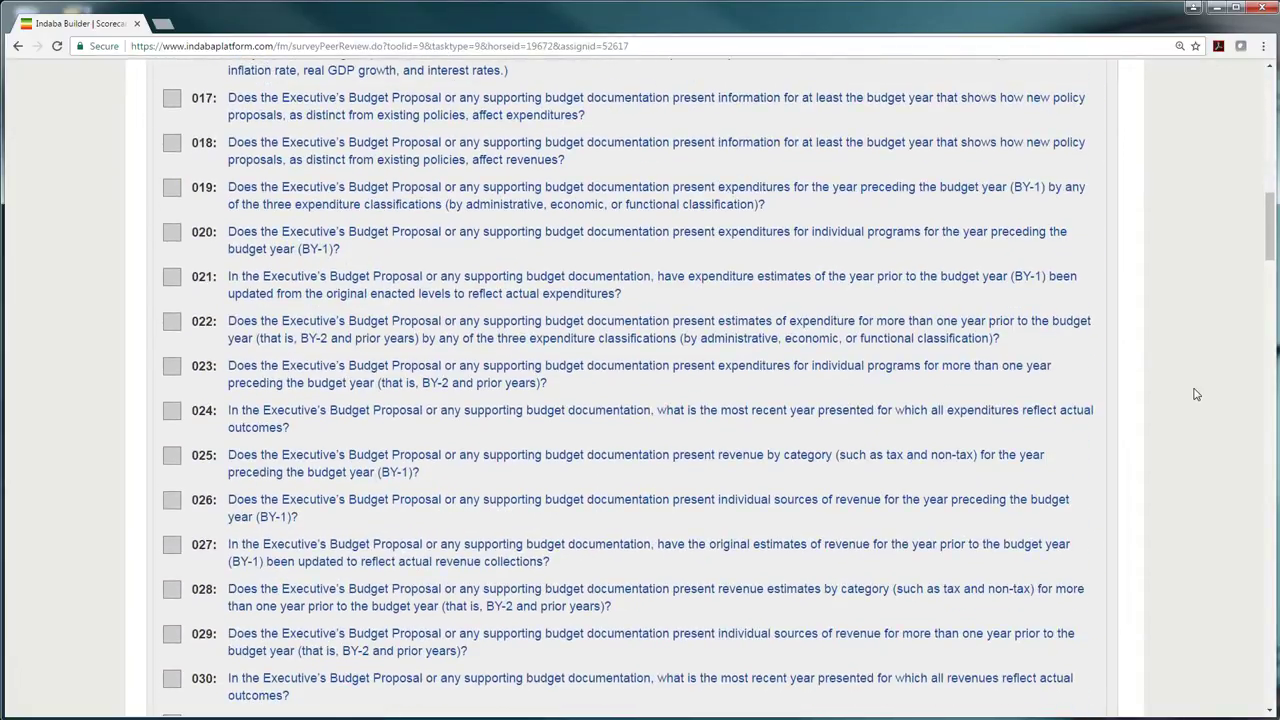
scroll(1196, 394, "up", 4)
scroll(1196, 394, "up", 4)
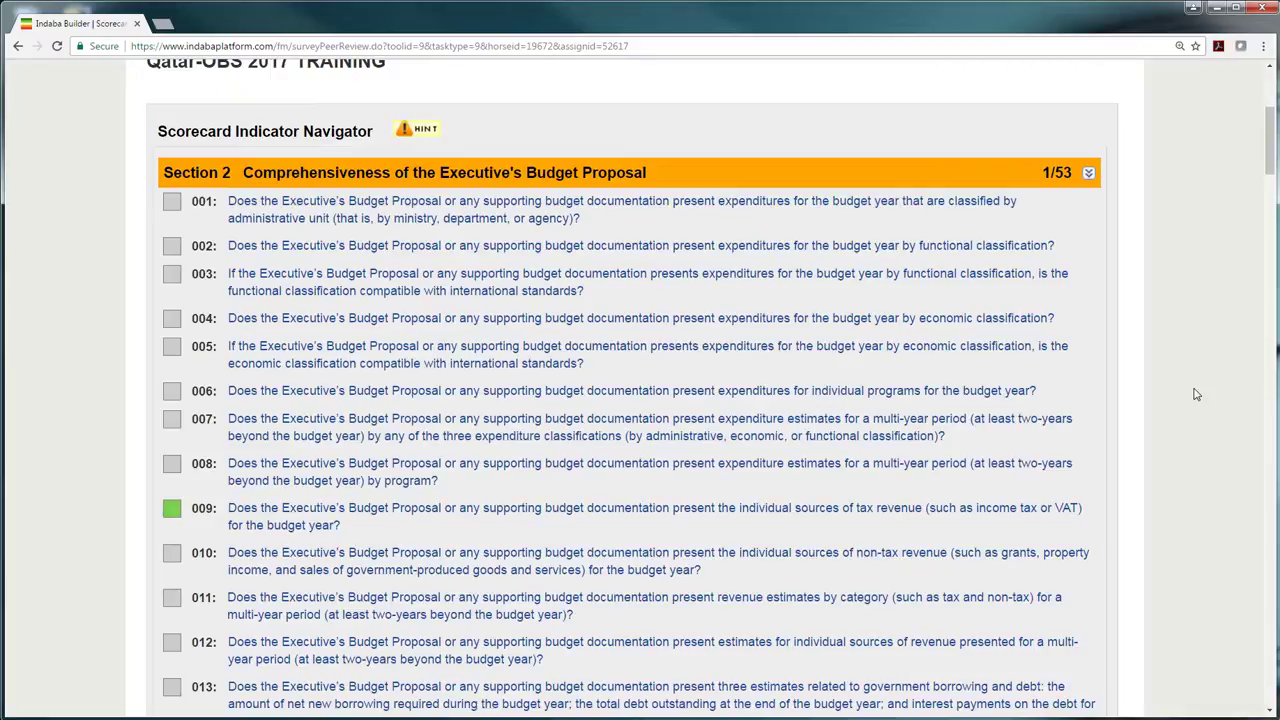
scroll(1196, 394, "up", 2)
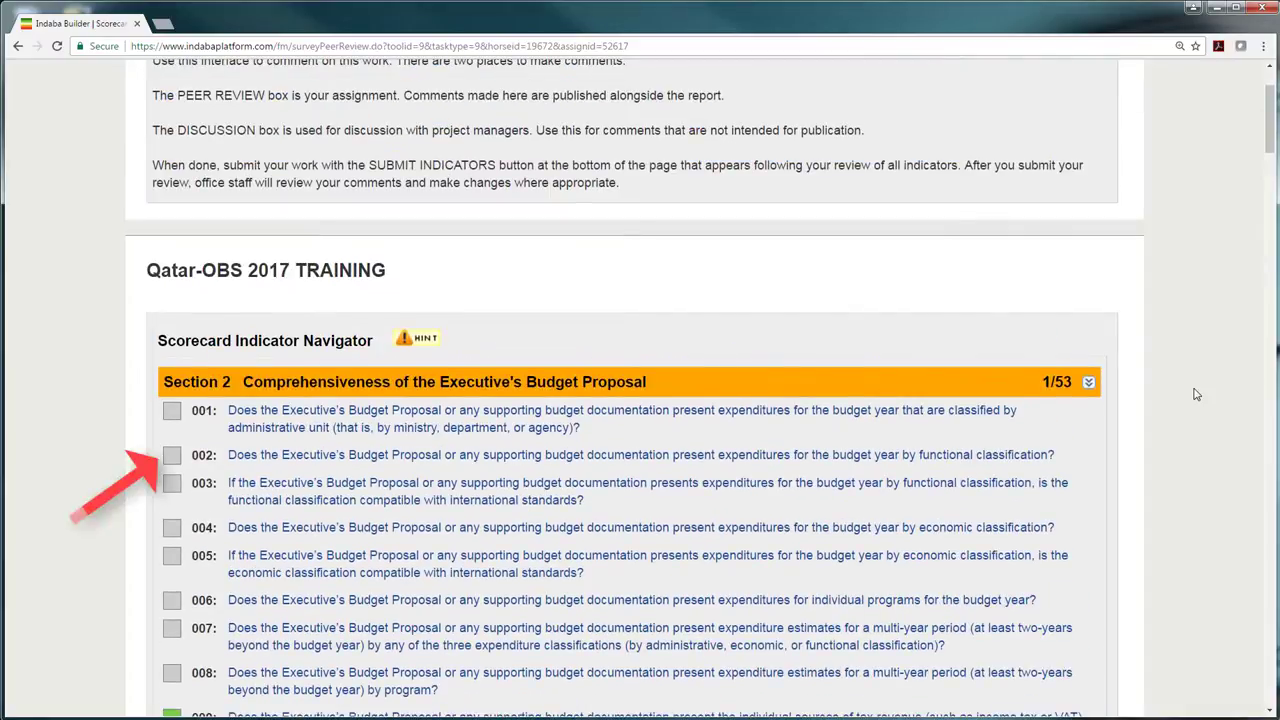
Open indicator 009 about individual sources of tax revenue and read its question and scoring guidance.
scroll(1196, 394, "down", 1)
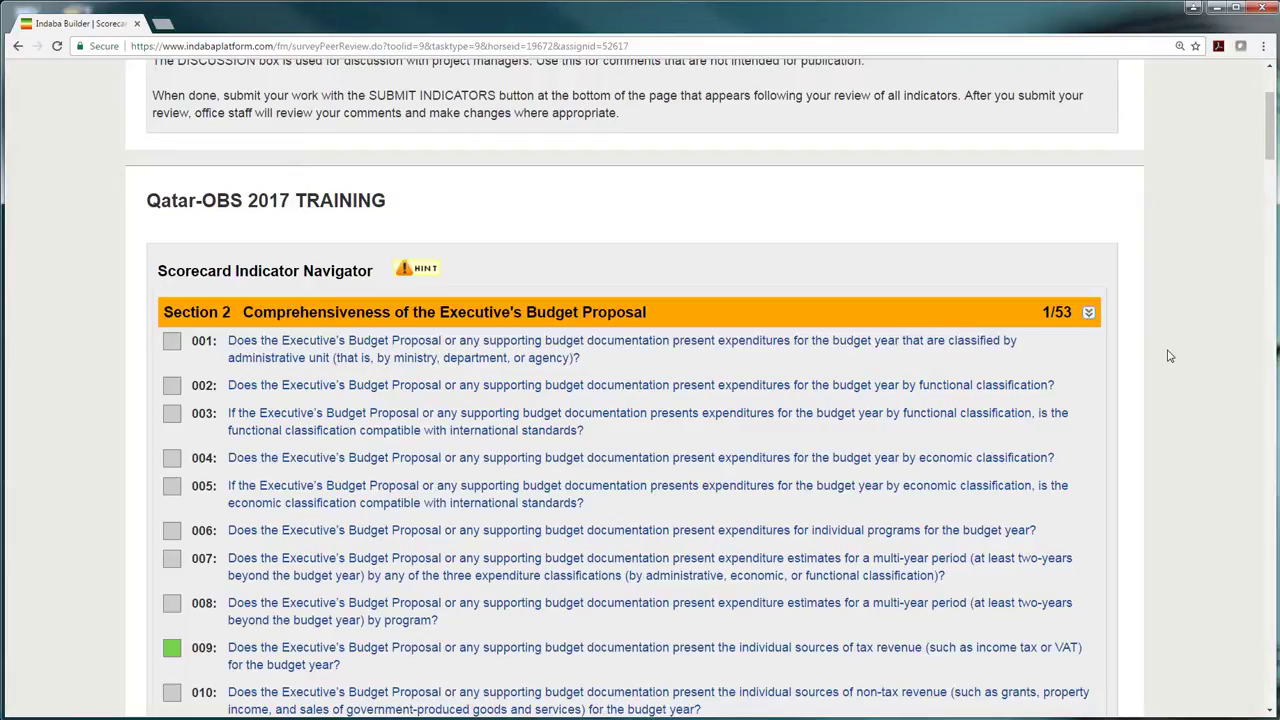
scroll(1170, 356, "down", 3)
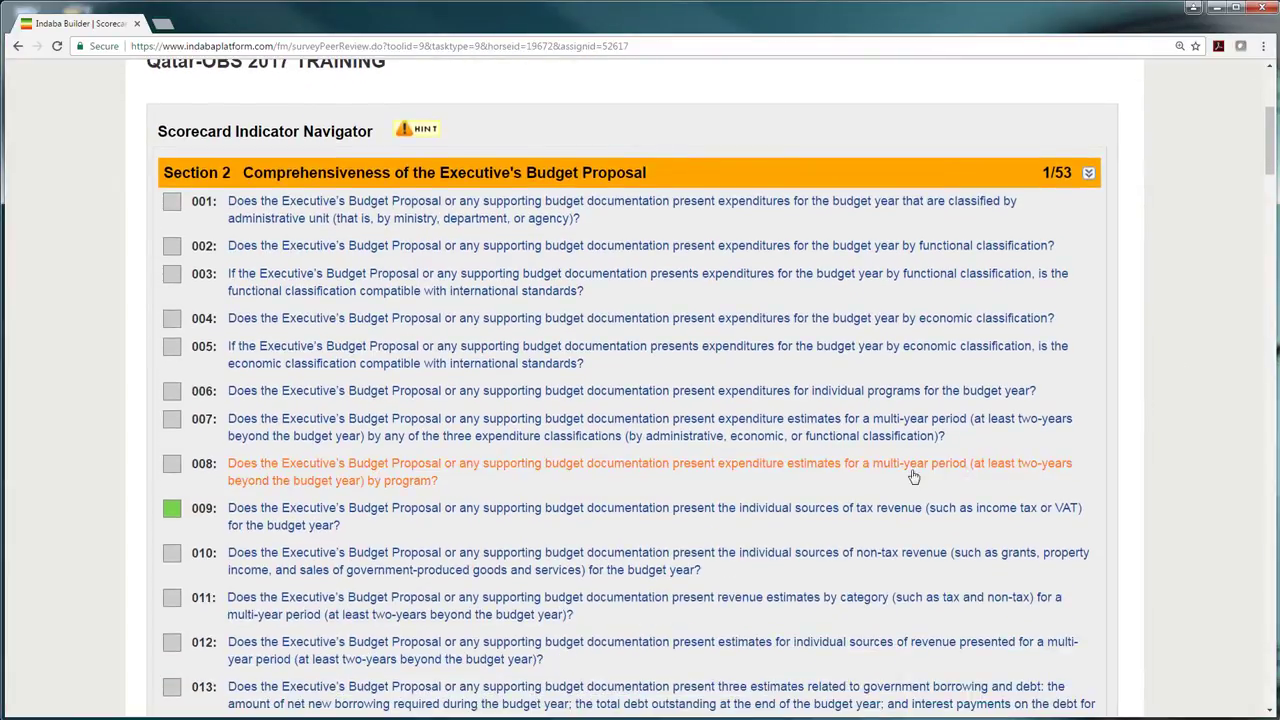
left_click(520, 512)
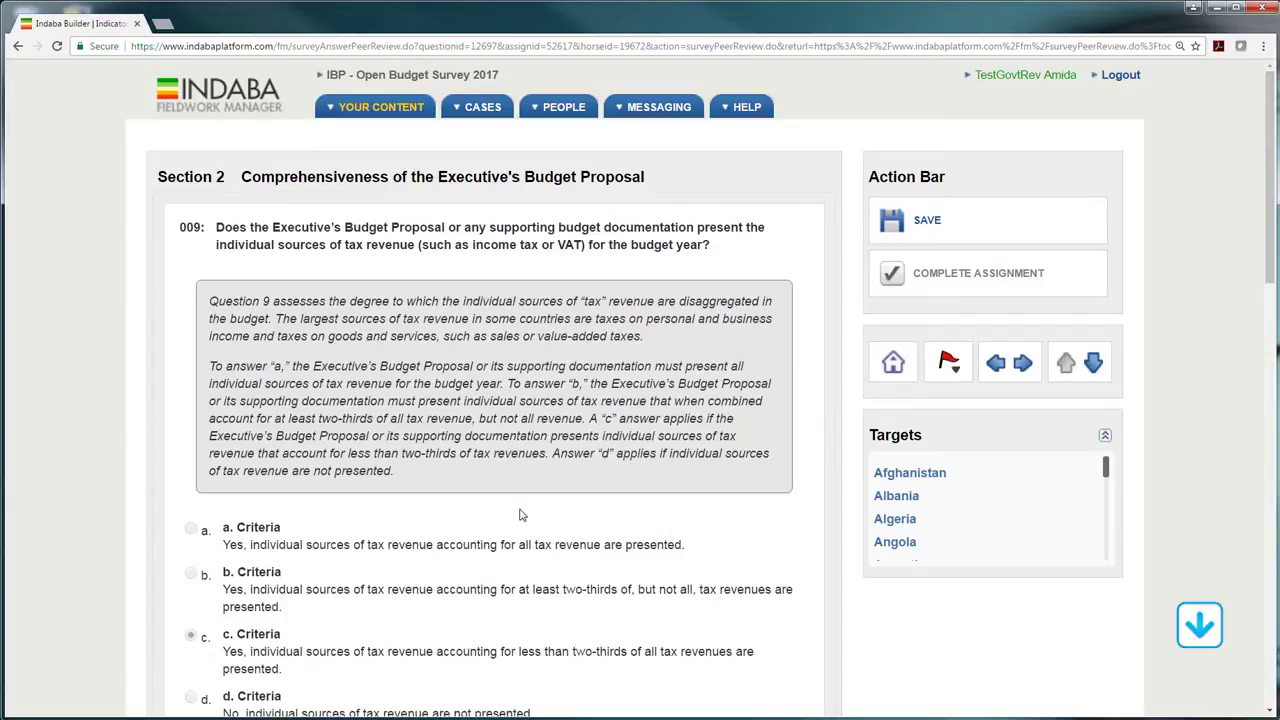
scroll(560, 515, "down", 1)
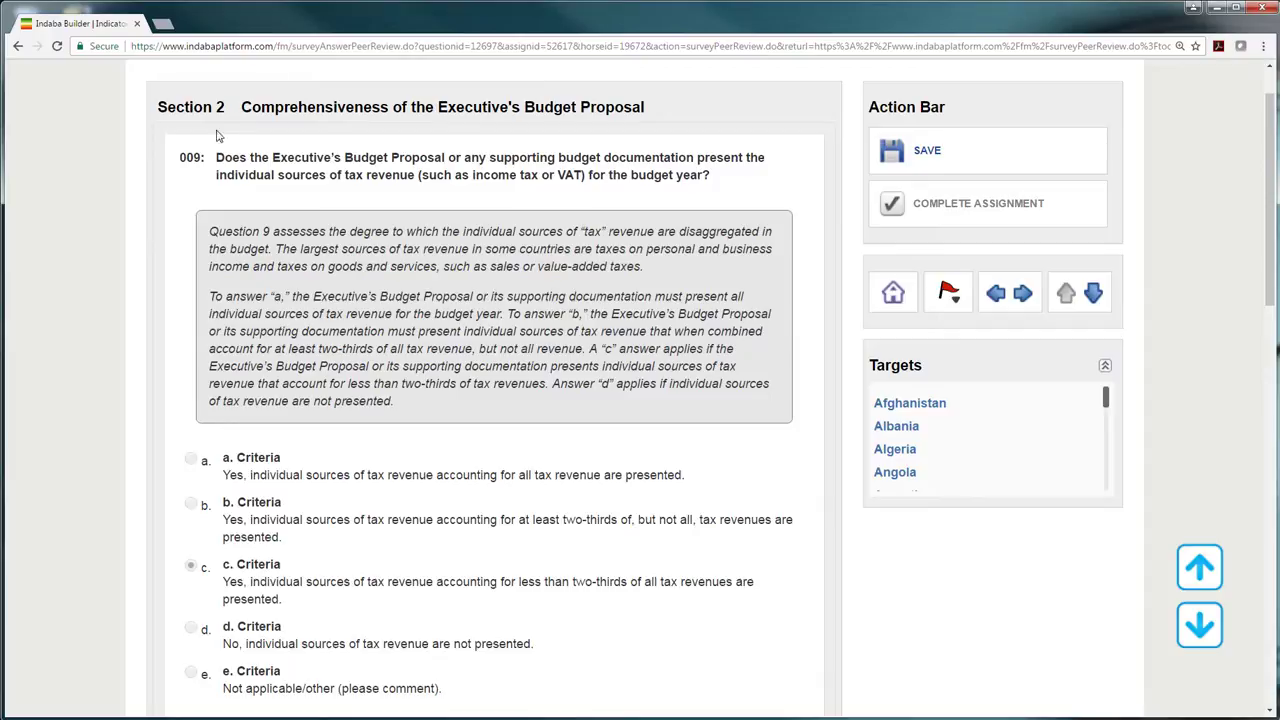
left_click_drag(214, 160, 718, 183)
left_click(729, 183)
left_click_drag(208, 230, 412, 408)
left_click(438, 410)
Examine indicator 009's selected answer criteria, cited sources, attachments and comments.
scroll(255, 488, "down", 1)
scroll(255, 490, "down", 1)
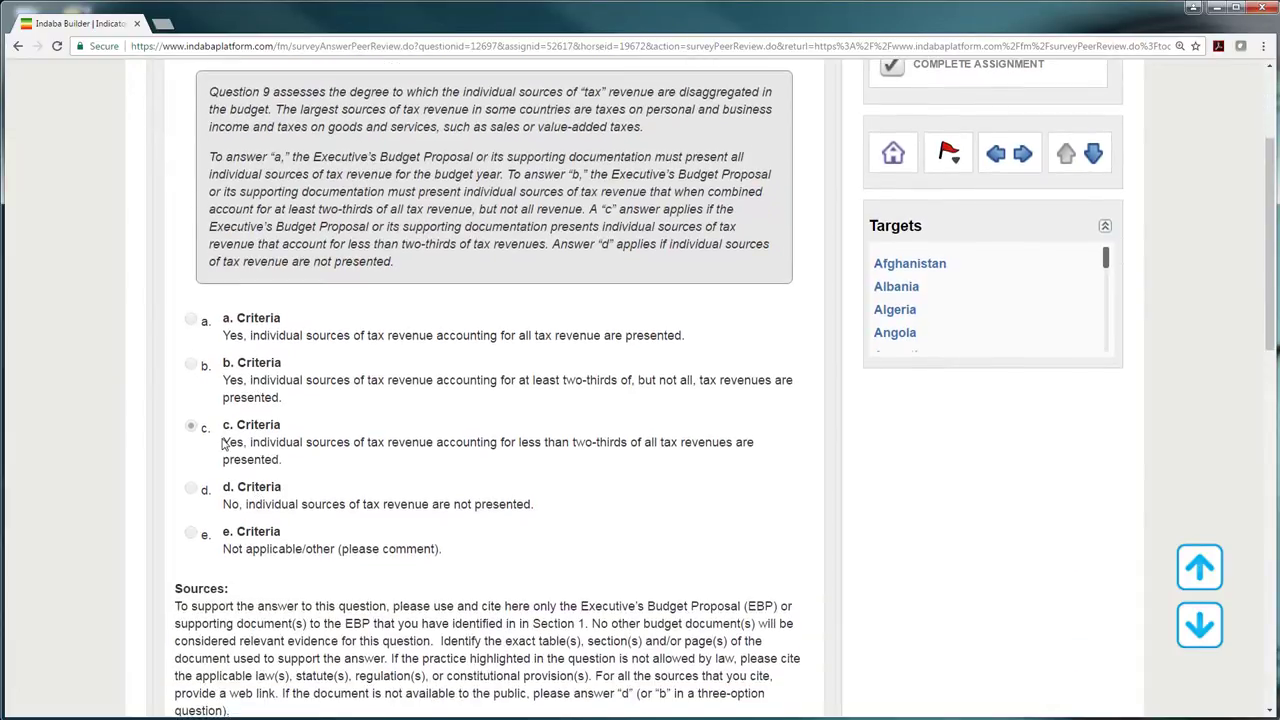
left_click_drag(223, 442, 297, 468)
left_click(297, 468)
scroll(297, 468, "down", 3)
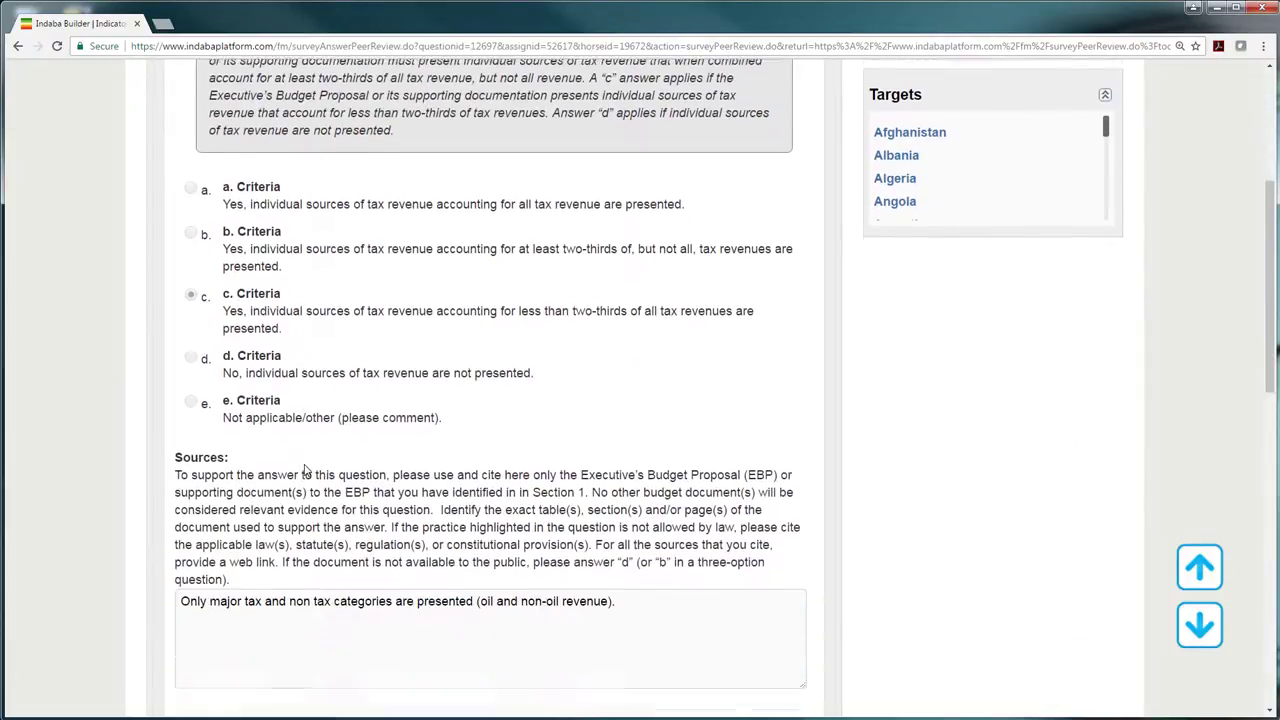
left_click_drag(172, 310, 240, 316)
left_click(237, 314)
scroll(237, 314, "down", 2)
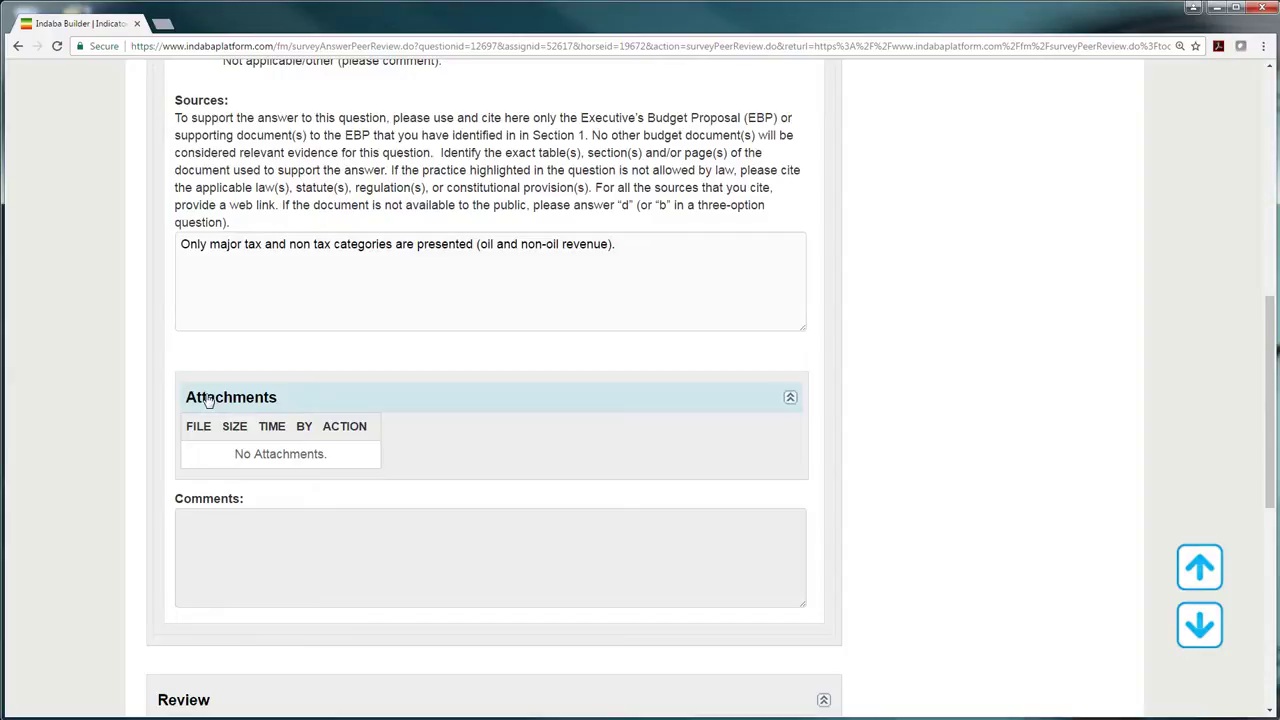
left_click_drag(175, 498, 245, 499)
left_click(258, 504)
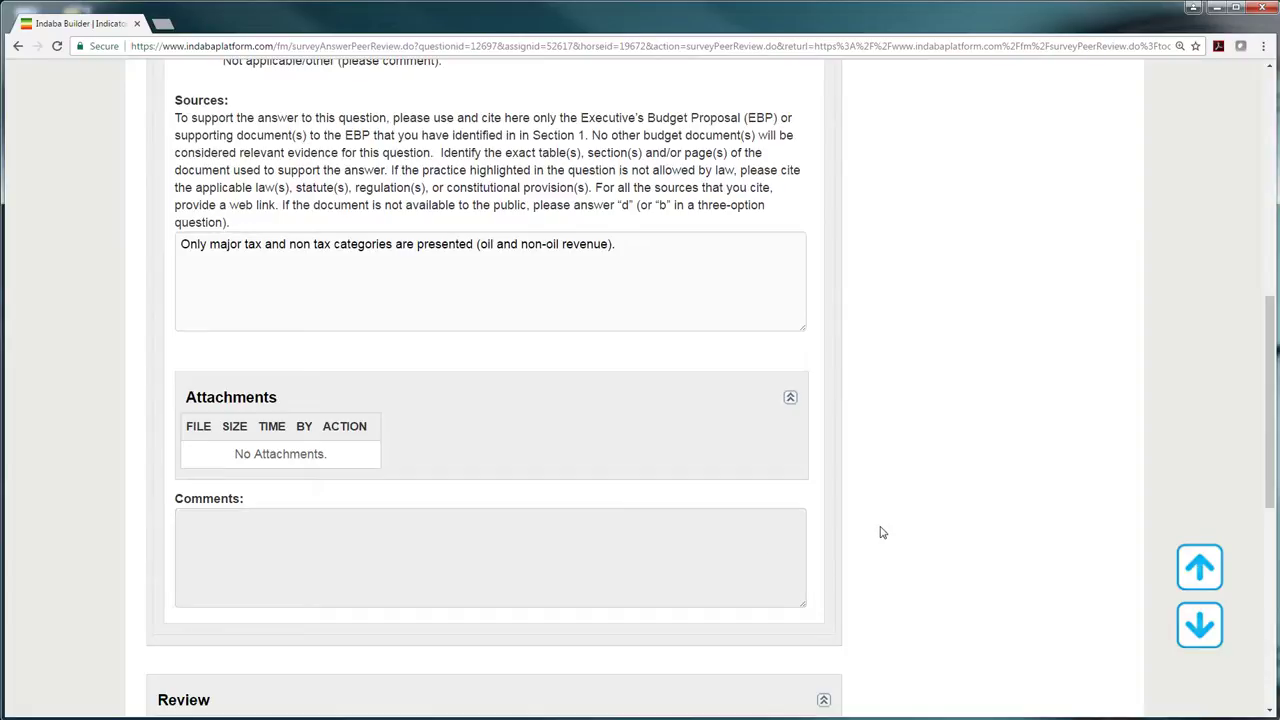
Set the review opinion for indicator 009 to agree with the score but add a comment, clarification, or another reference.
scroll(881, 532, "down", 4)
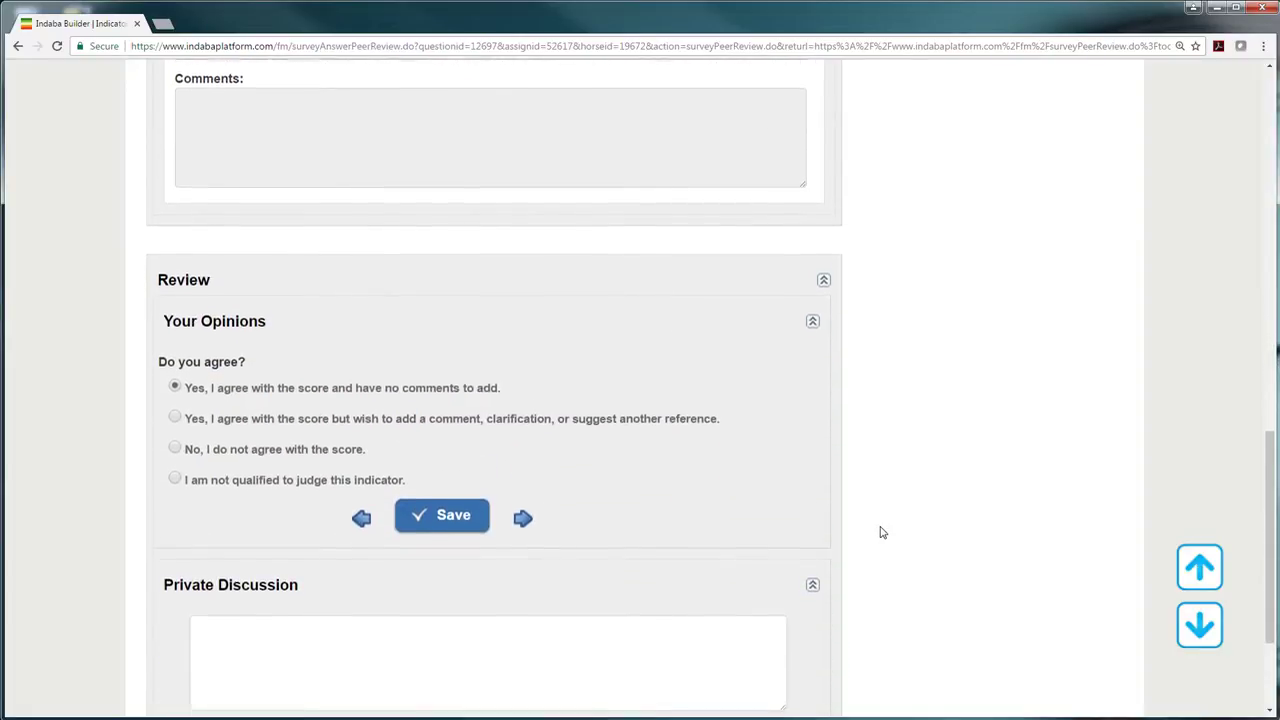
scroll(881, 532, "down", 2)
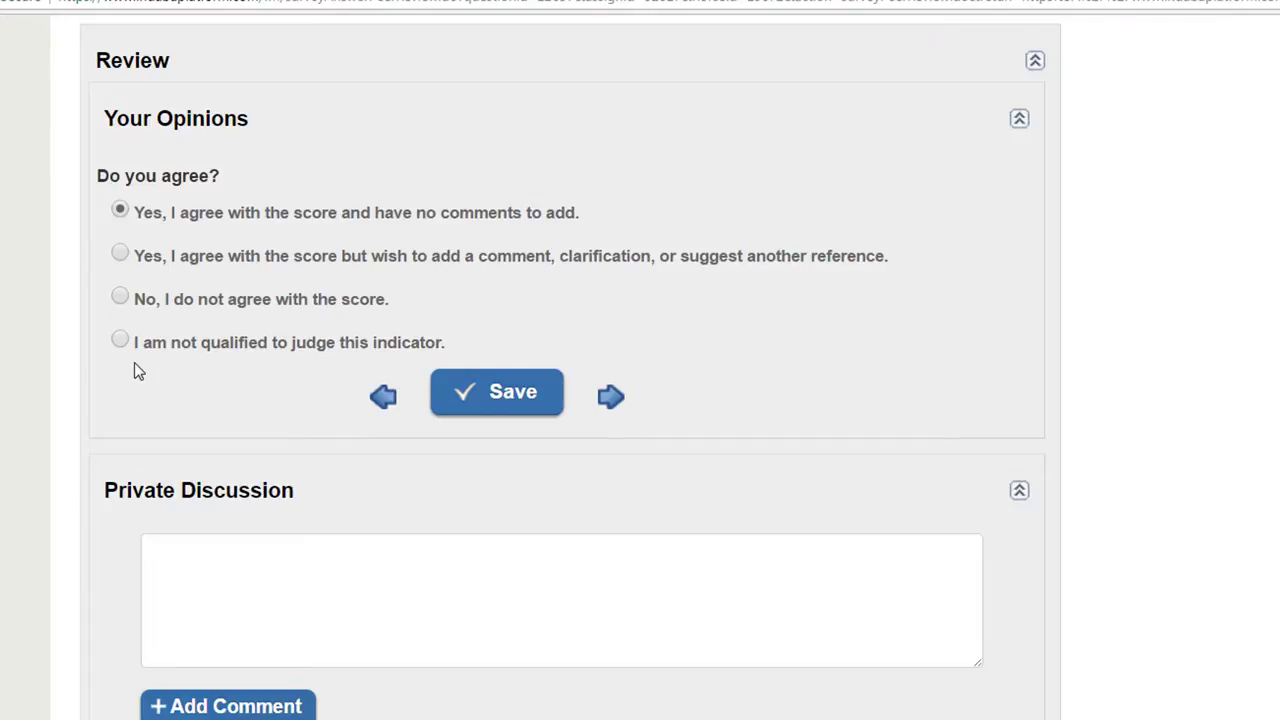
left_click(120, 255)
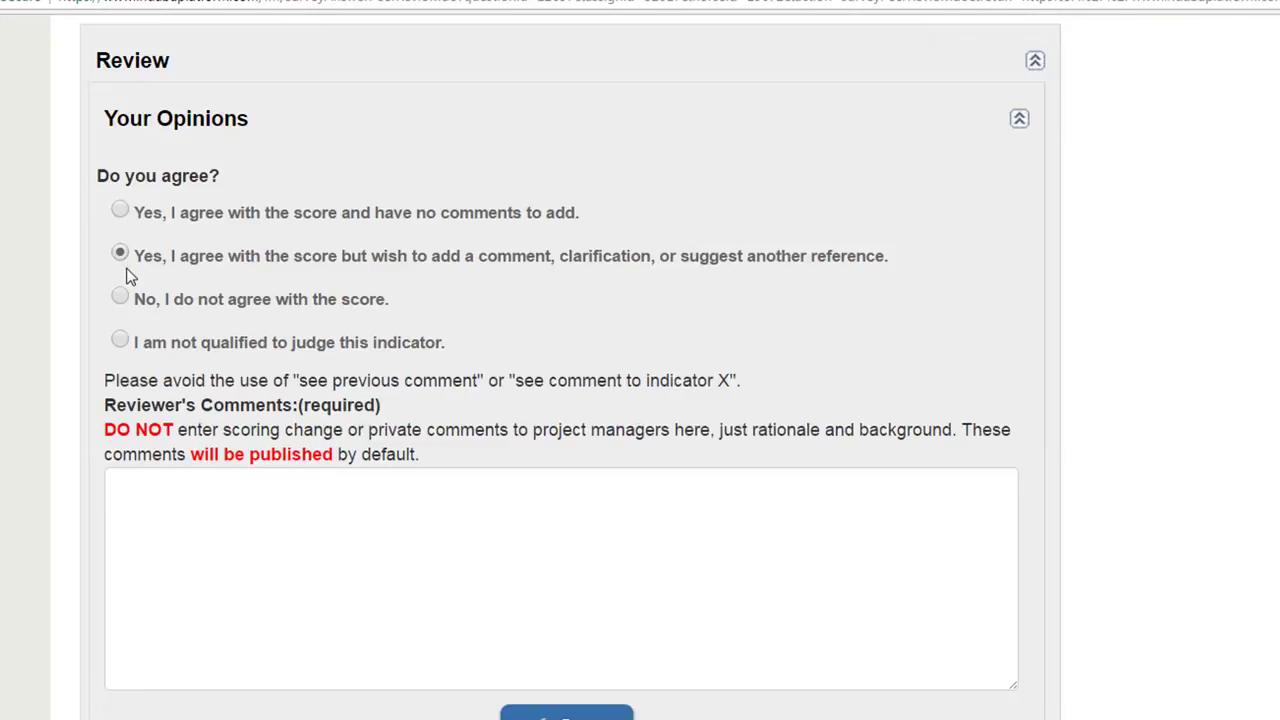
Enter "Comment" as the reviewer's comment and switch indicator 009's opinion to disagreeing with the score.
left_click(158, 492)
type("Comment")
left_click(119, 297)
left_click(159, 514)
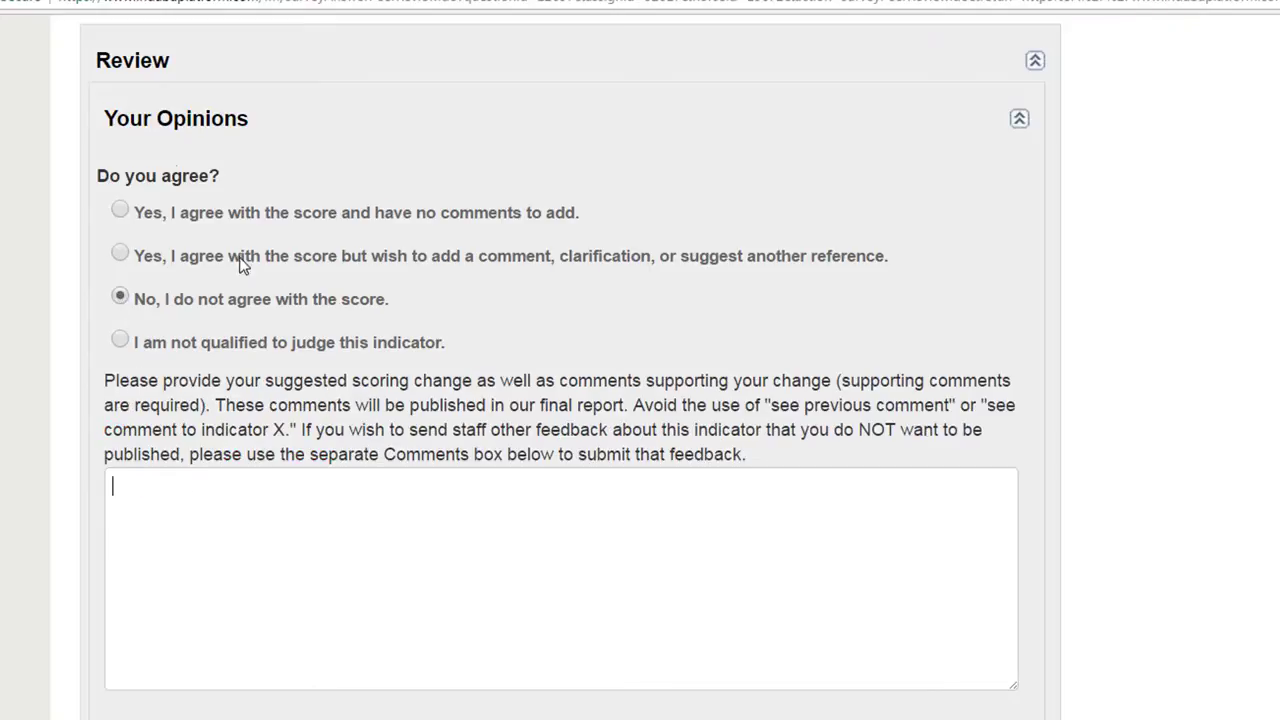
Set indicator 009's opinion to agree with the score and have no comments to add, and save the review.
left_click(120, 210)
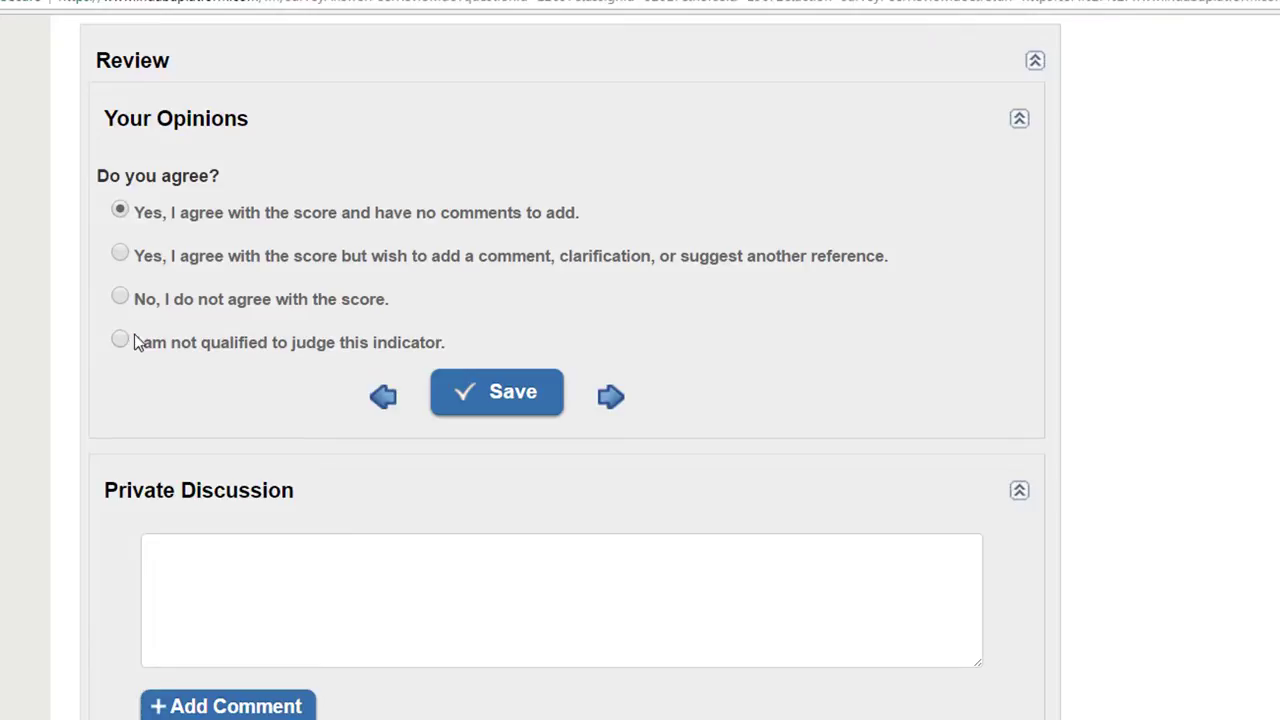
left_click_drag(134, 340, 445, 343)
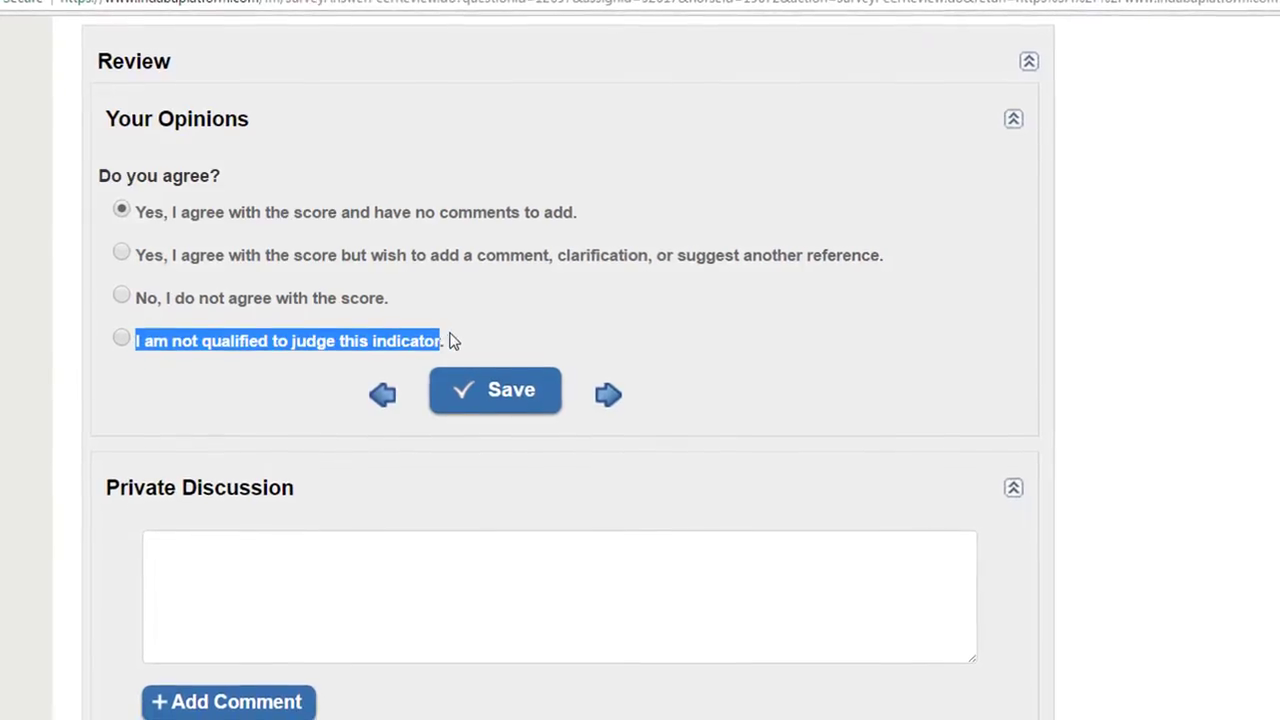
left_click(445, 342)
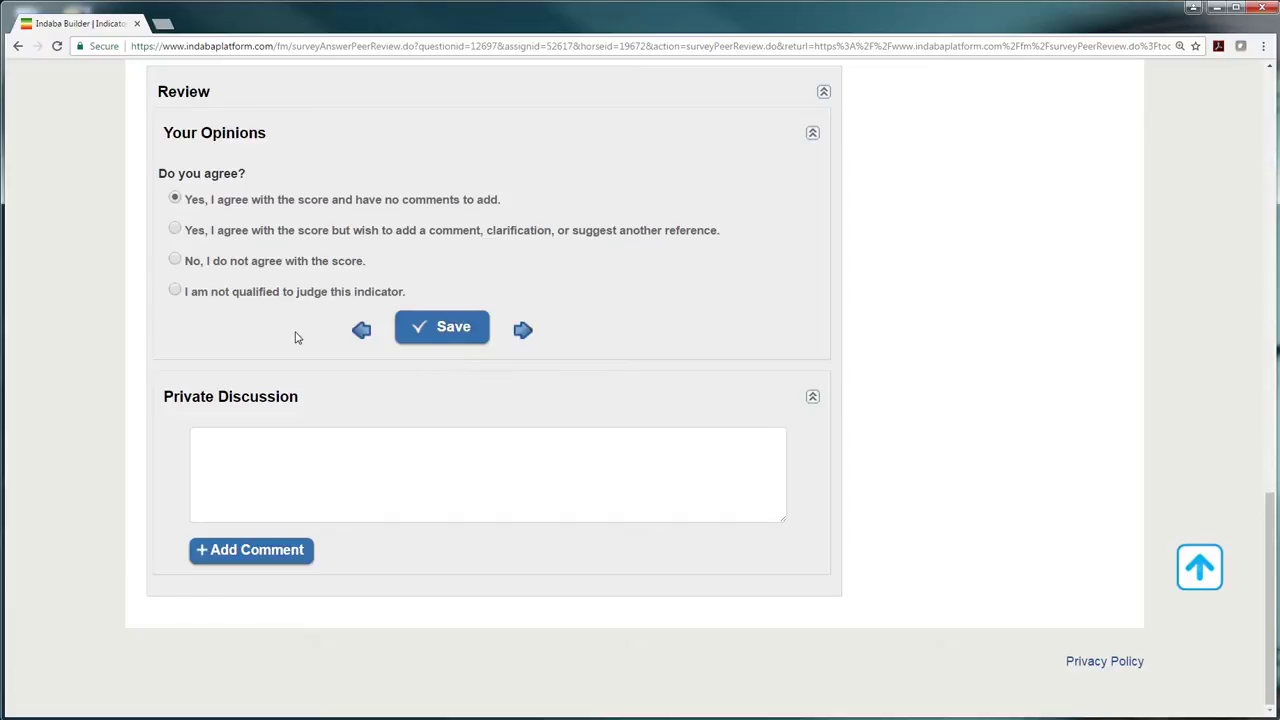
left_click(427, 340)
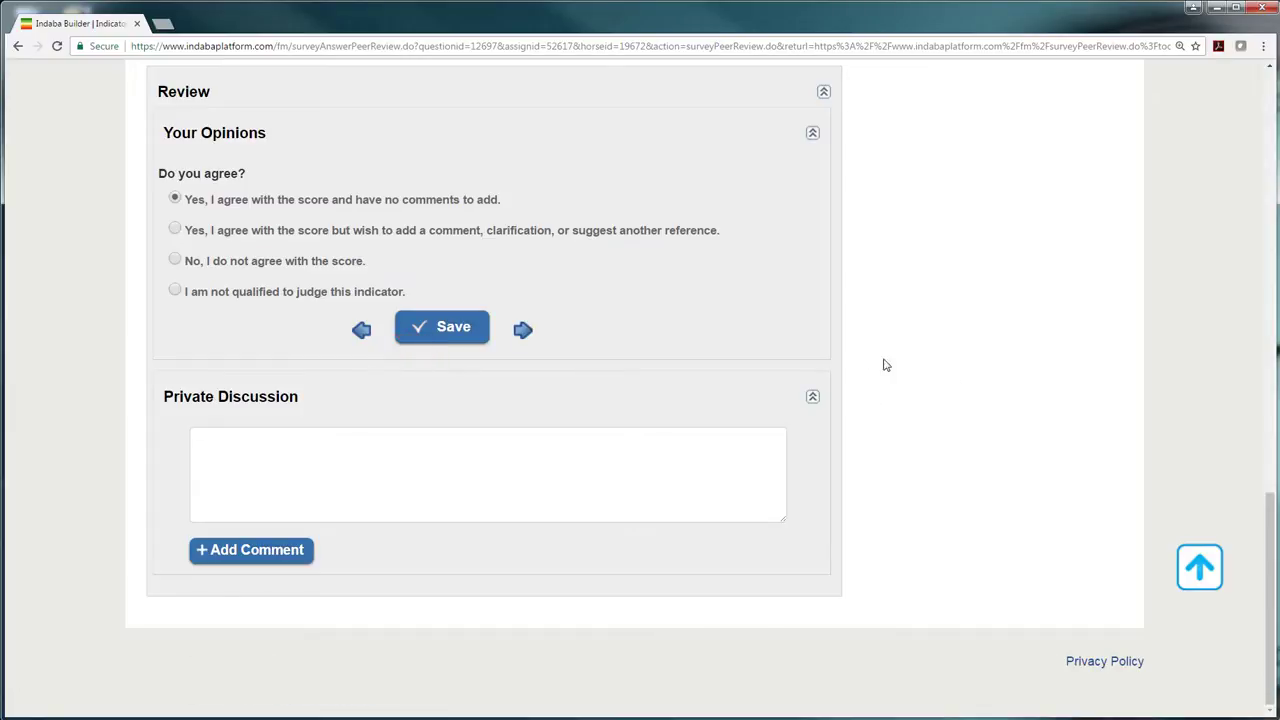
Look over indicator 009's question, answer criteria, sources, attachments, comments and review section.
scroll(866, 366, "up", 5)
scroll(860, 350, "up", 8)
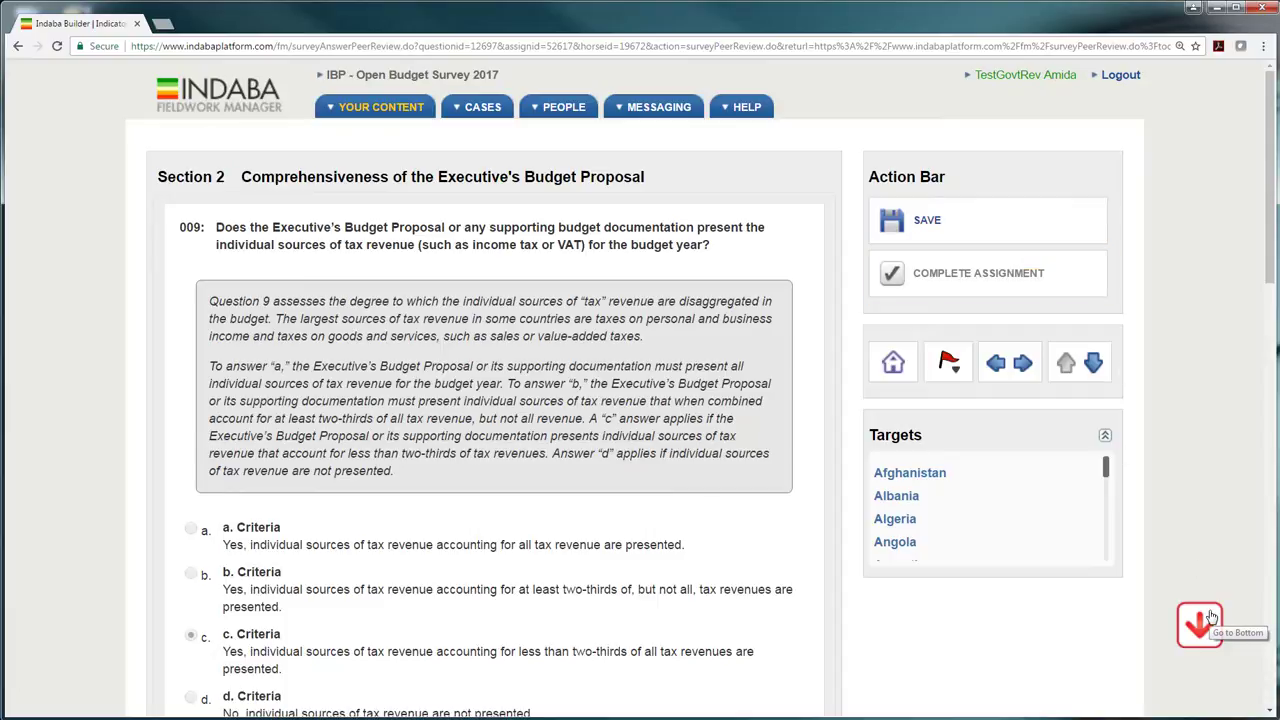
scroll(974, 665, "down", 4)
scroll(974, 664, "down", 5)
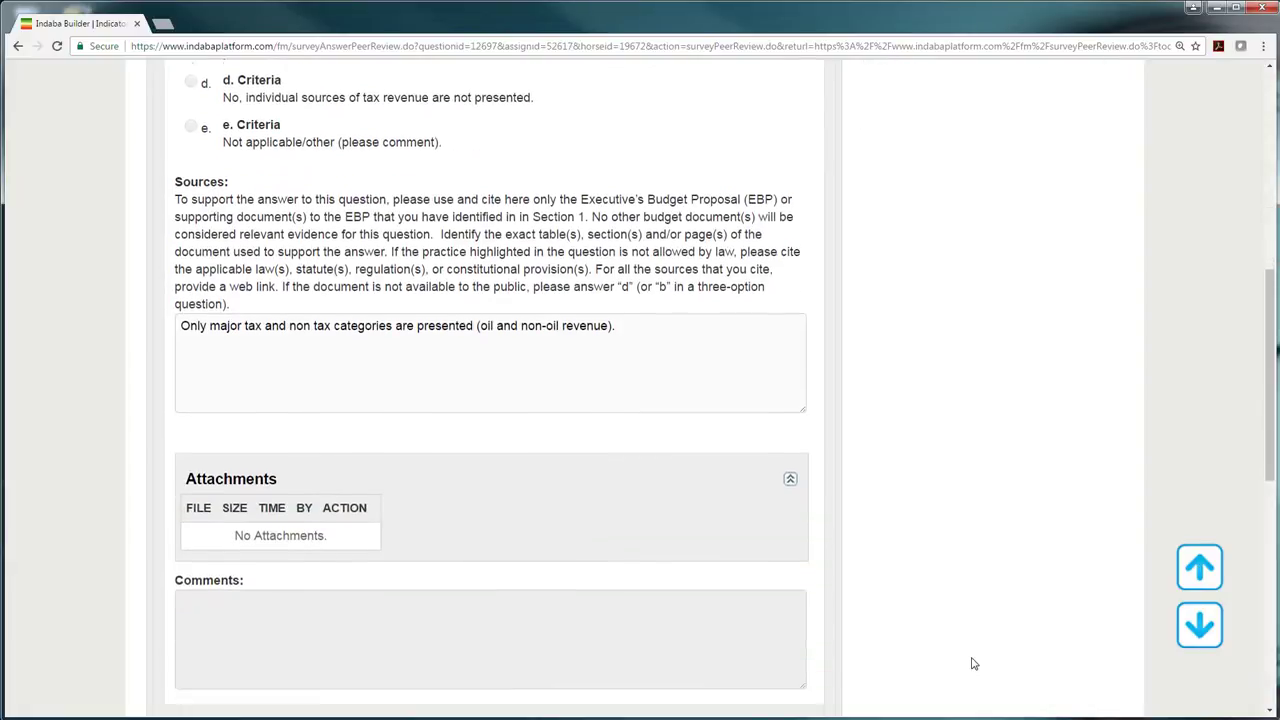
scroll(974, 664, "down", 1)
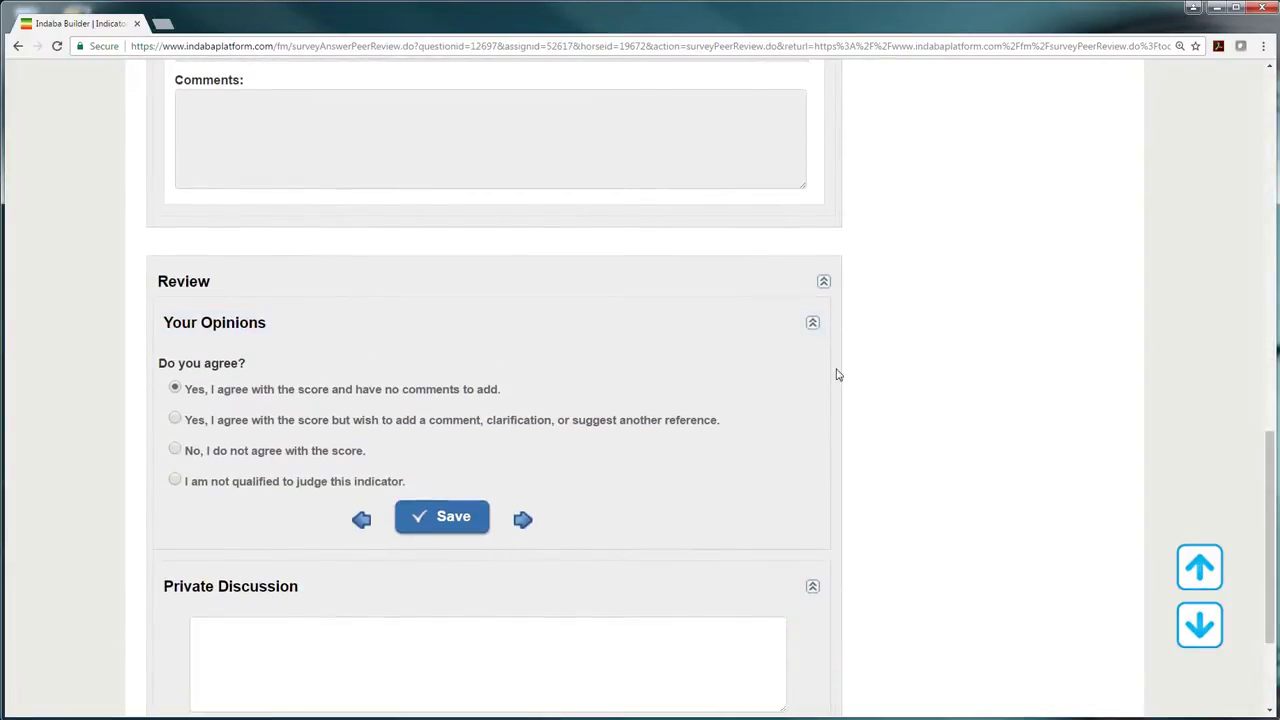
scroll(877, 400, "down", 1)
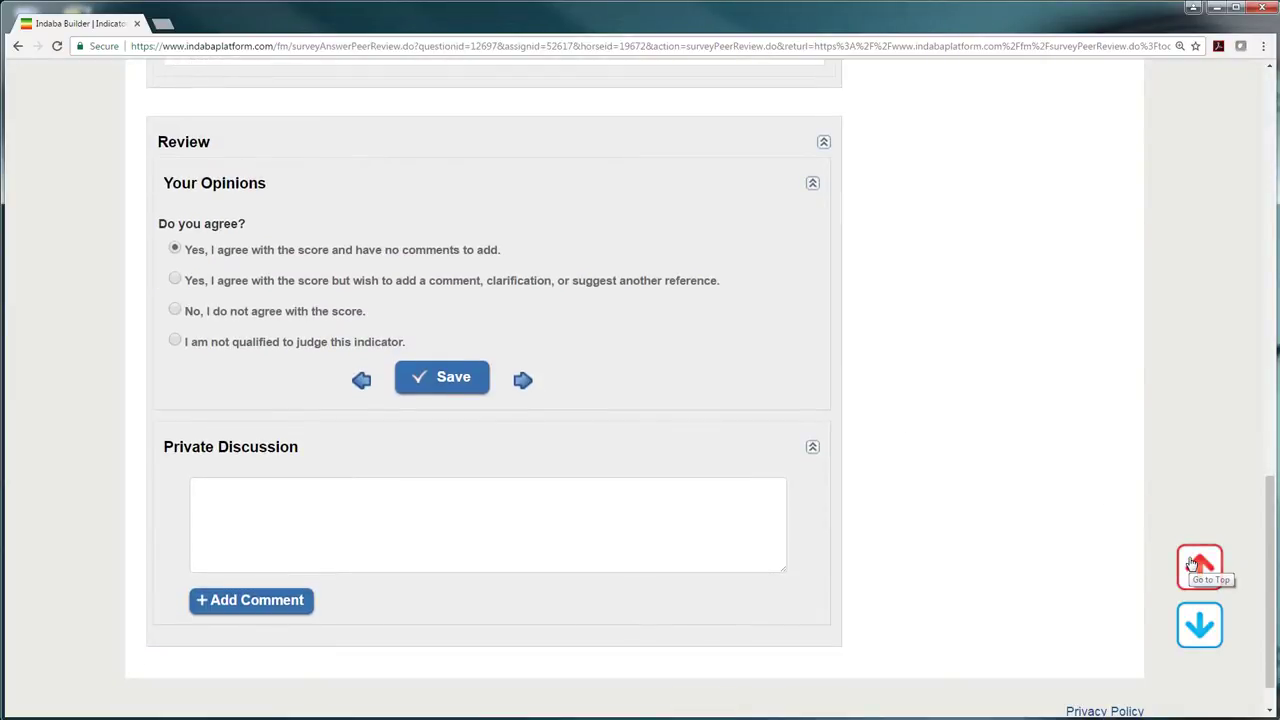
left_click(1198, 566)
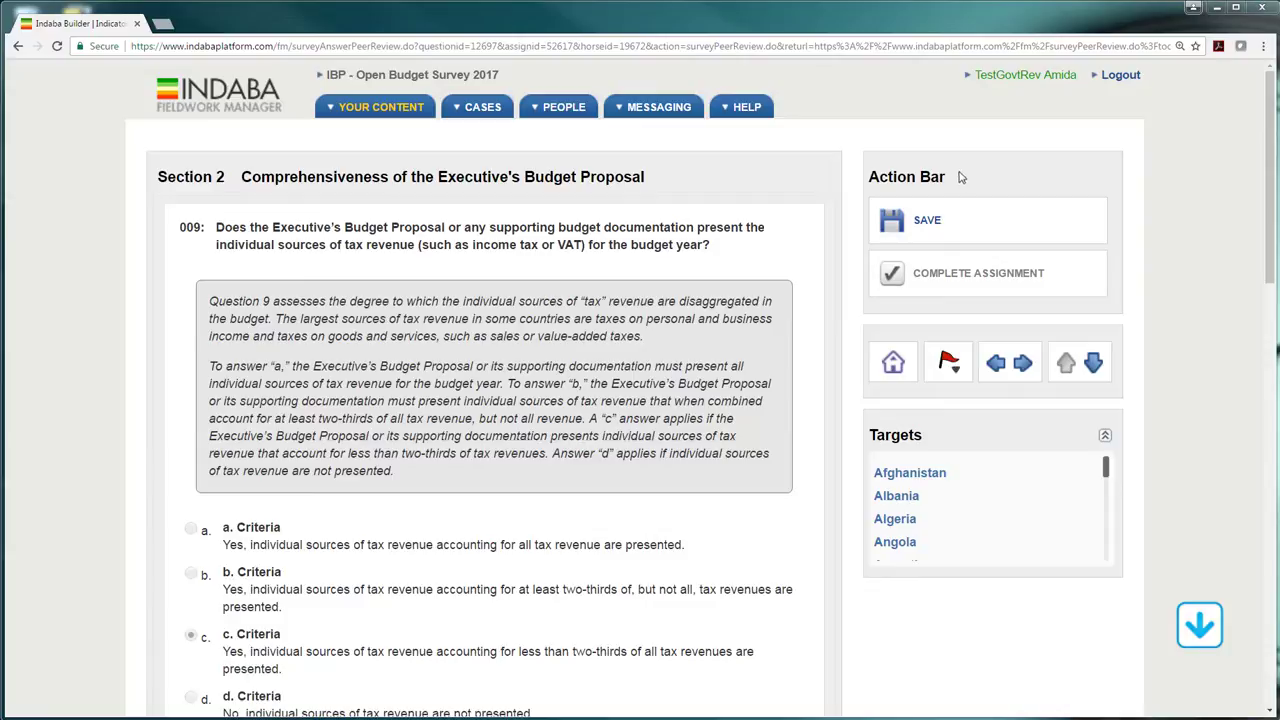
Examine the save and assignment completion options, and briefly visit the questionnaire's indicator overview before returning to indicator 009.
left_click_drag(958, 177, 869, 176)
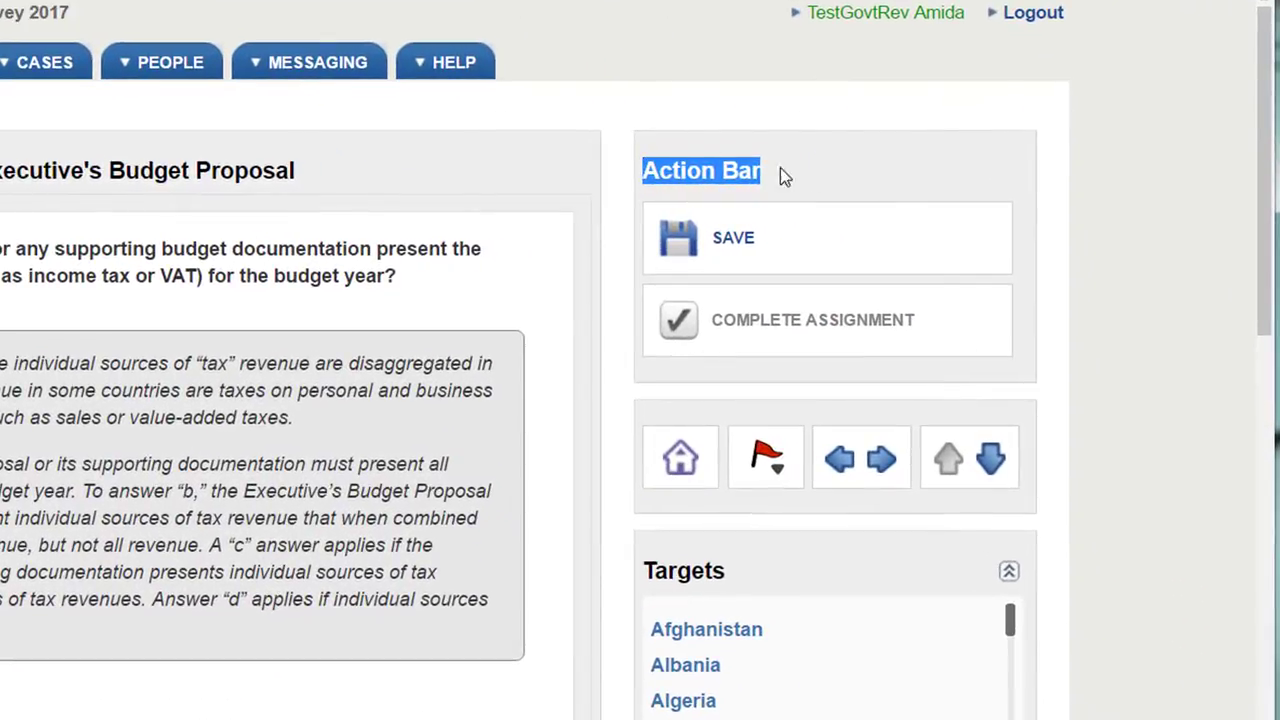
left_click(849, 169)
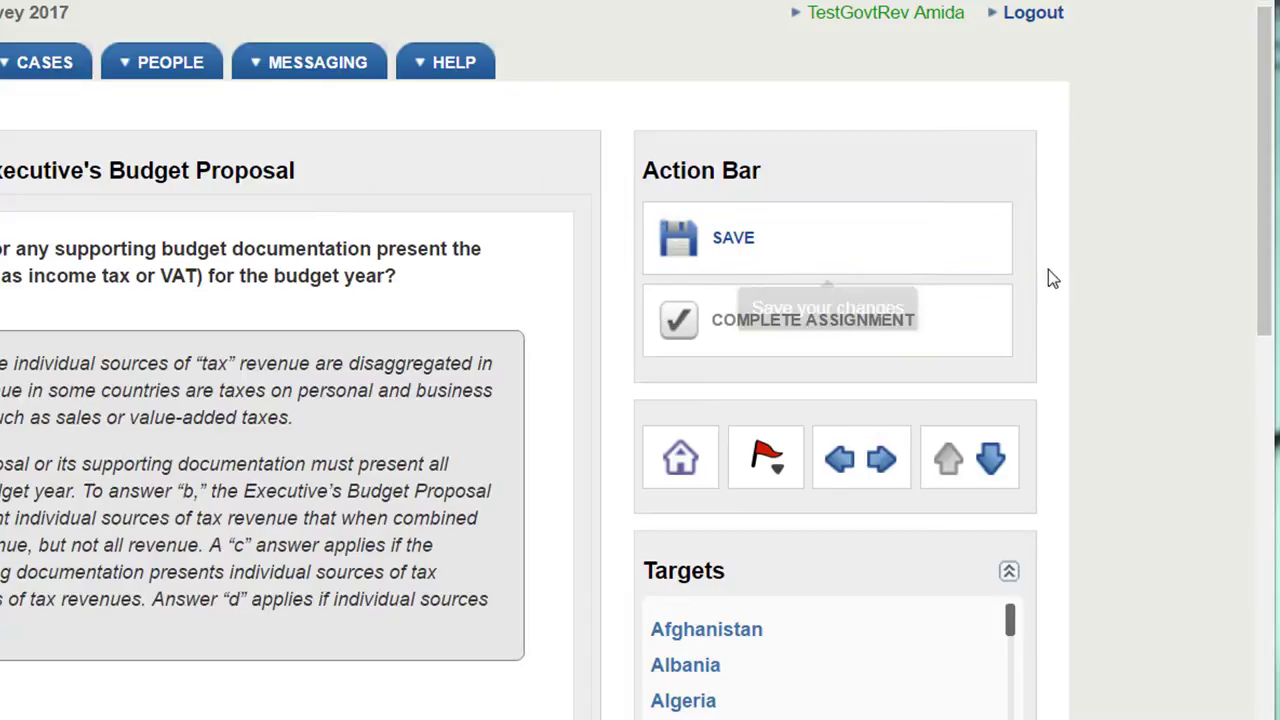
mouse_move(966, 332)
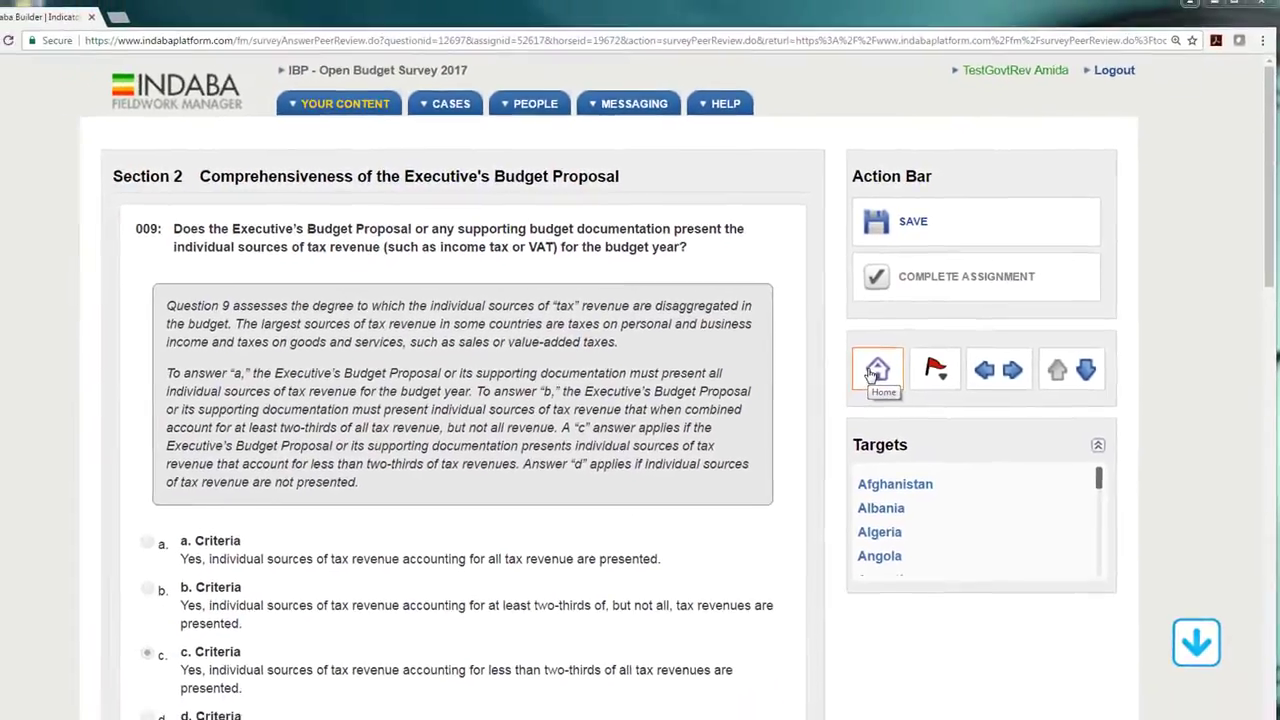
left_click(875, 372)
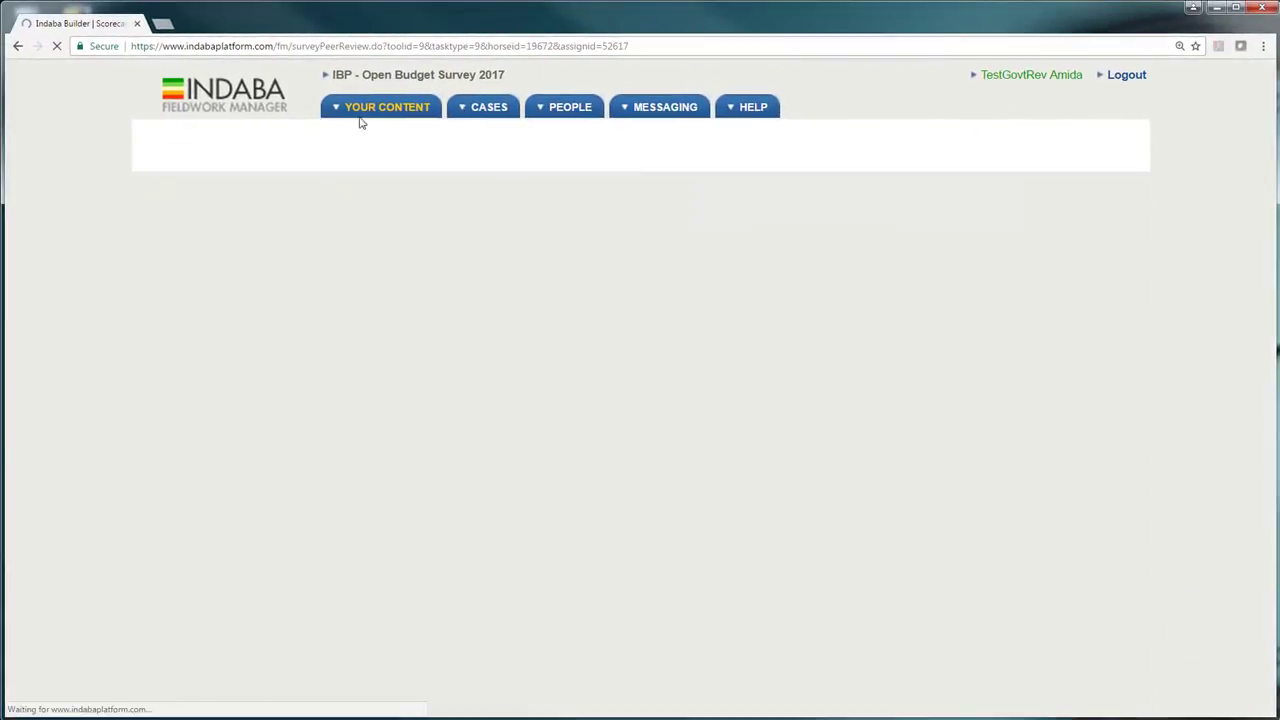
left_click(19, 47)
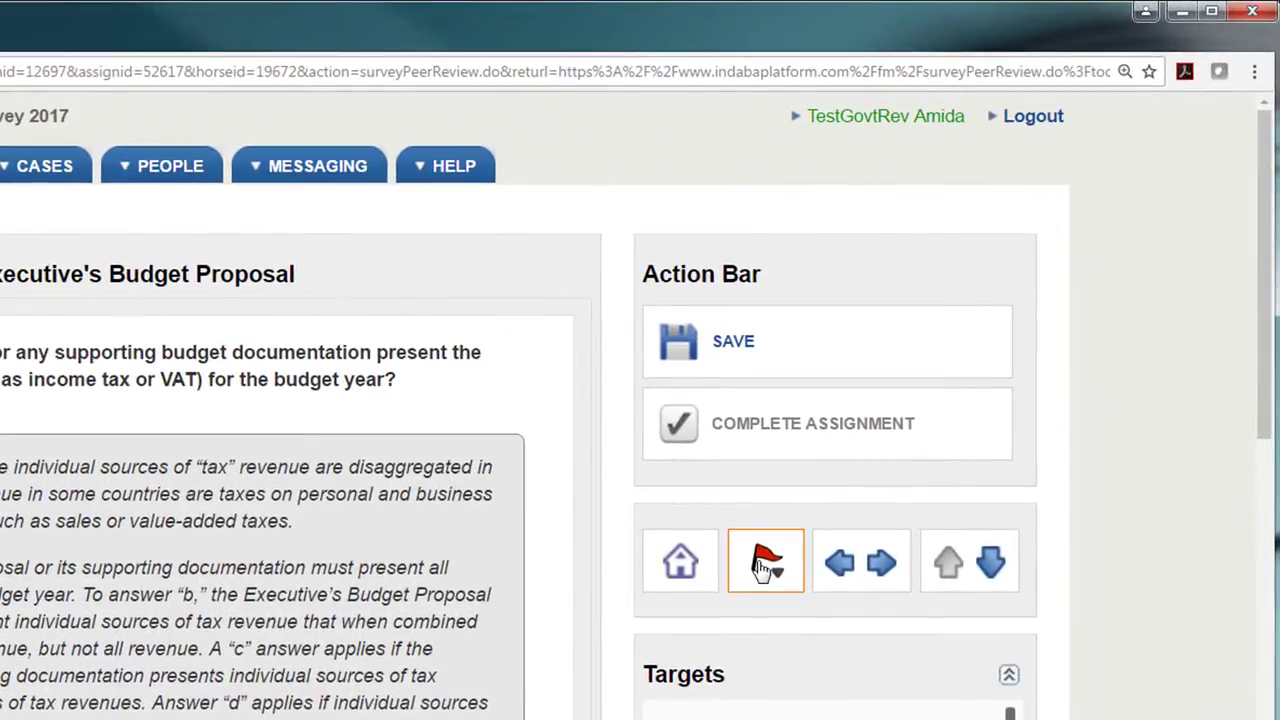
Check the list of flags for indicator 009 and close it.
left_click(765, 563)
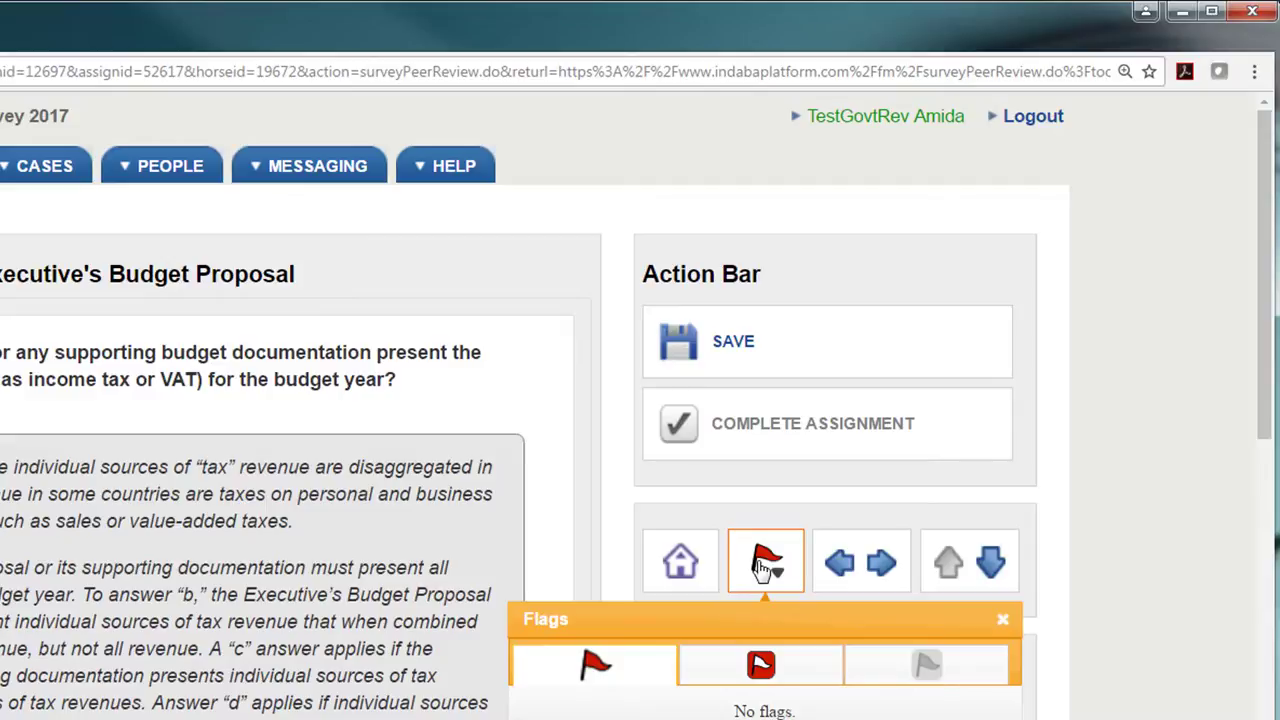
left_click(765, 565)
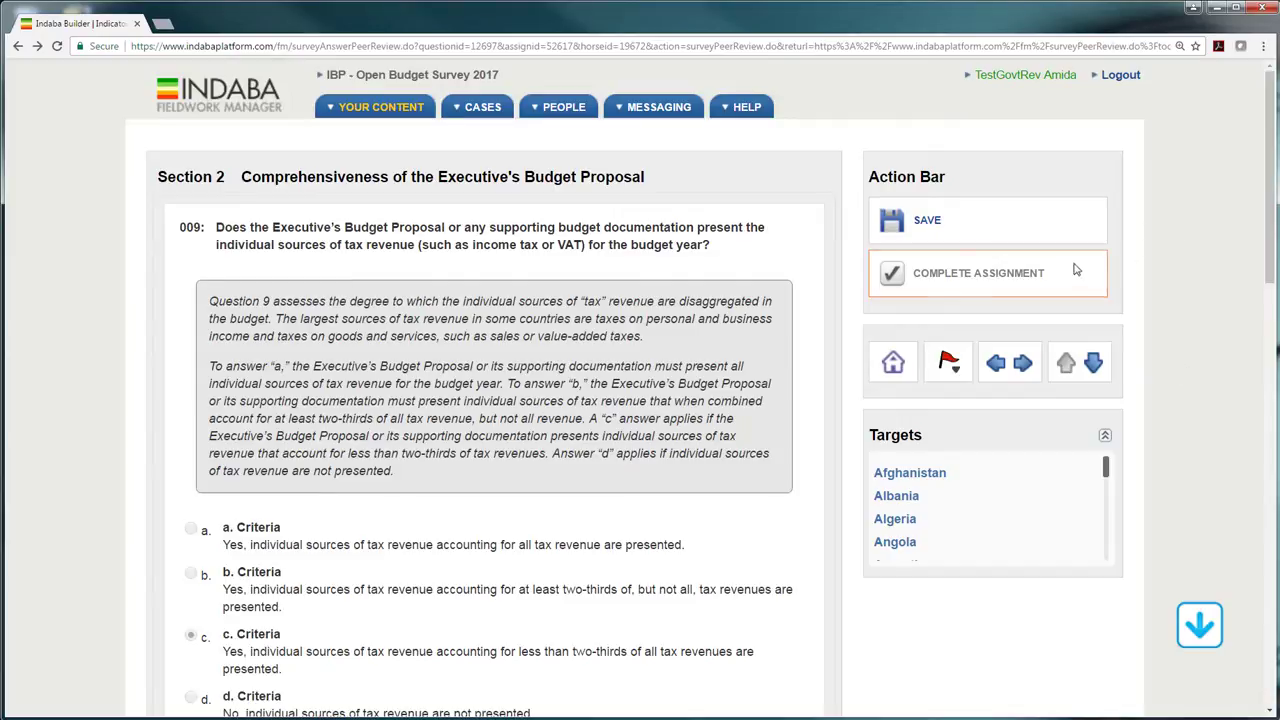
mouse_move(1044, 272)
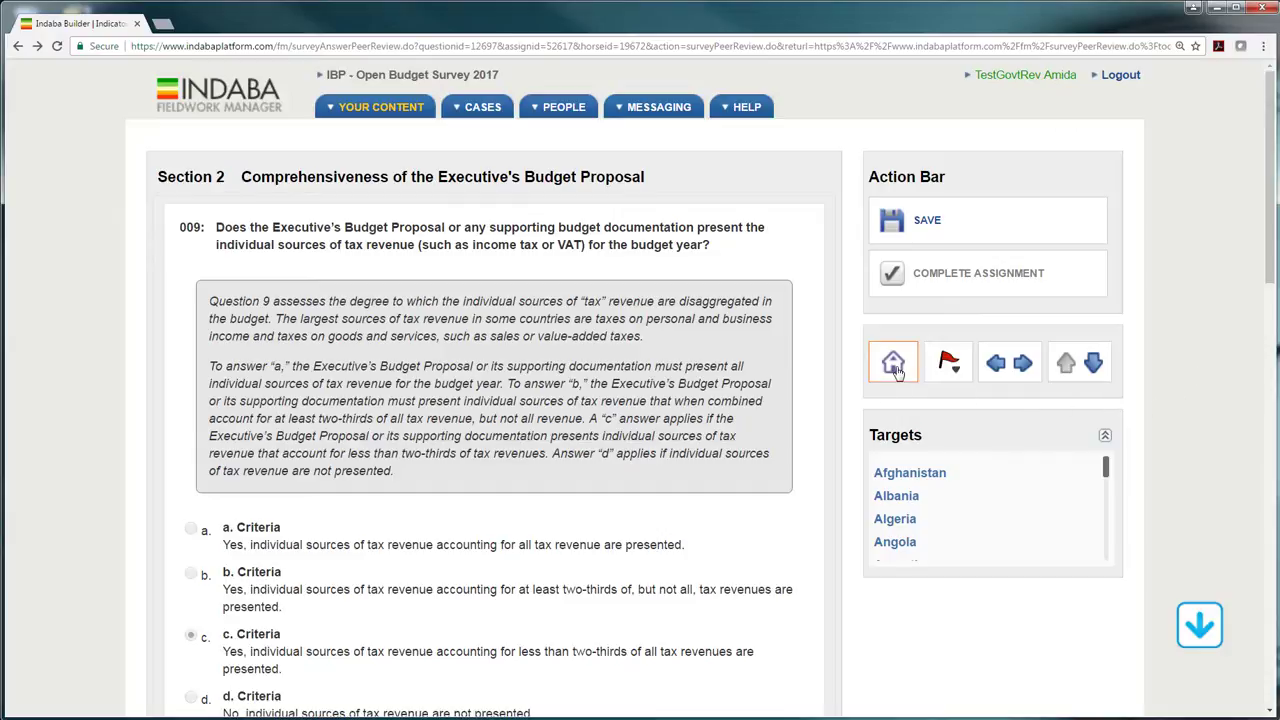
Return to the Qatar-OBS 2017 TRAINING indicator overview, check the review status of Section 2, and leave for the assigned content page.
left_click(894, 366)
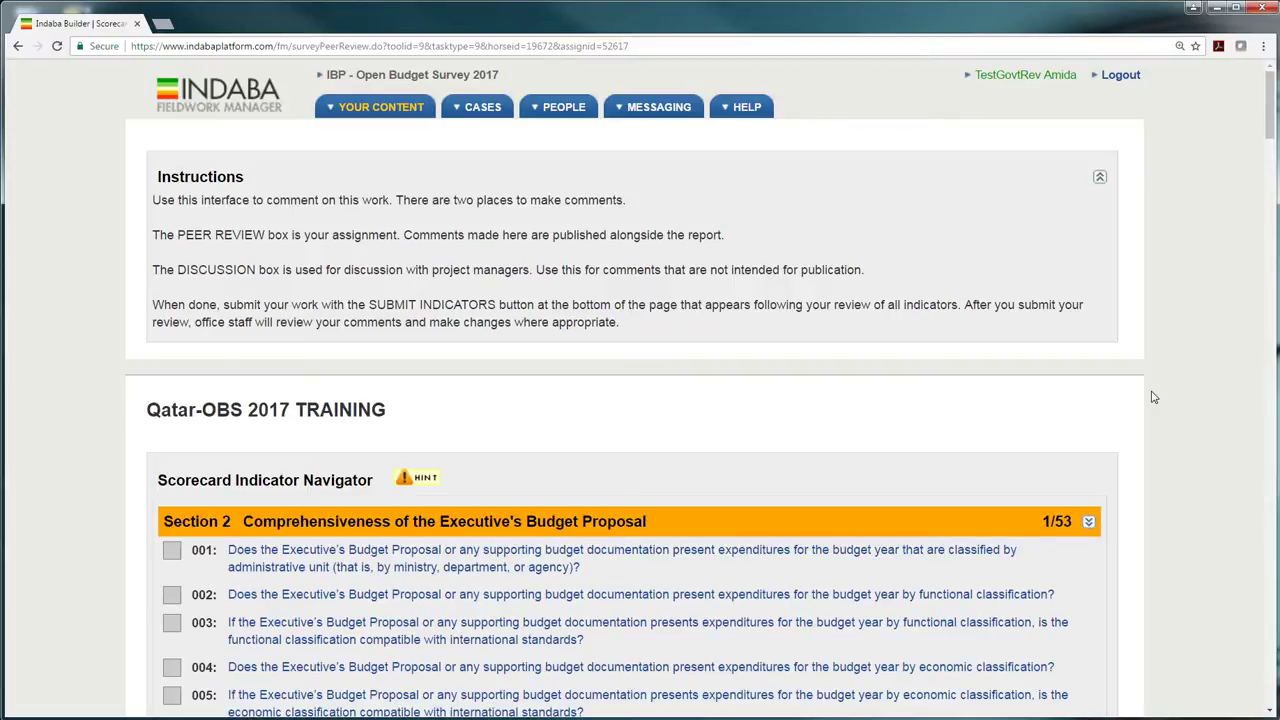
scroll(1153, 397, "down", 3)
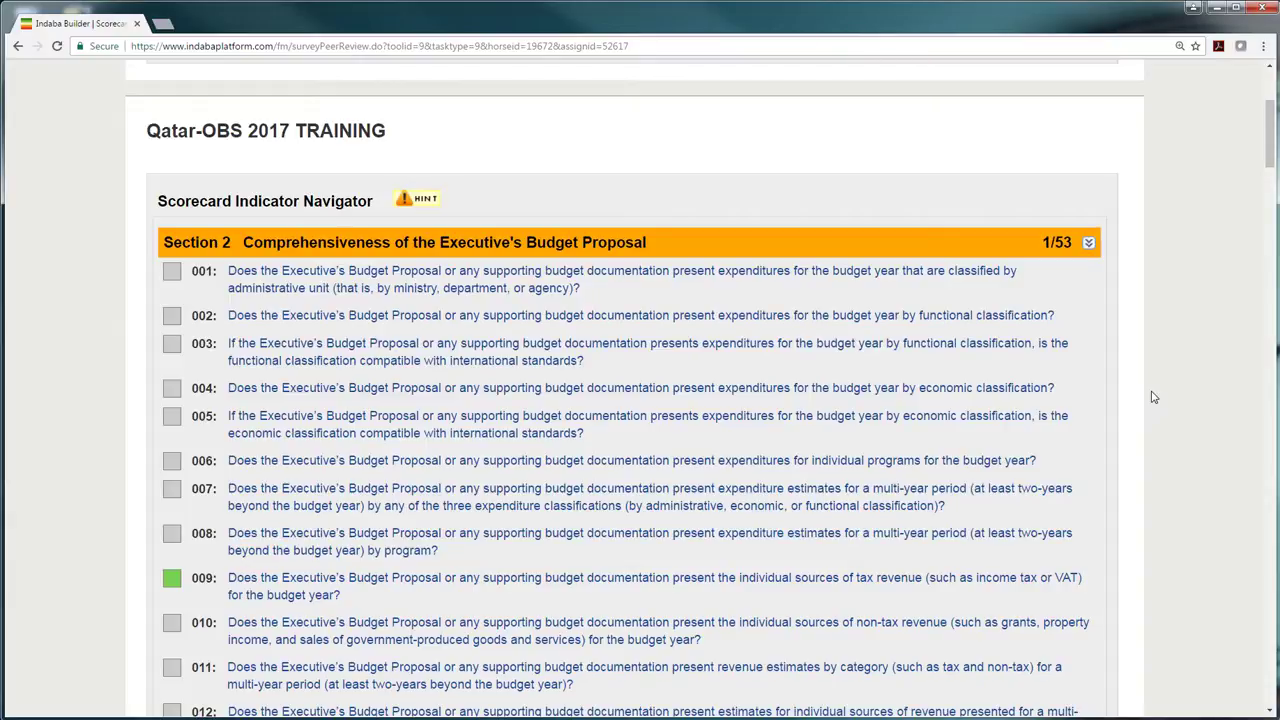
scroll(1152, 397, "up", 1)
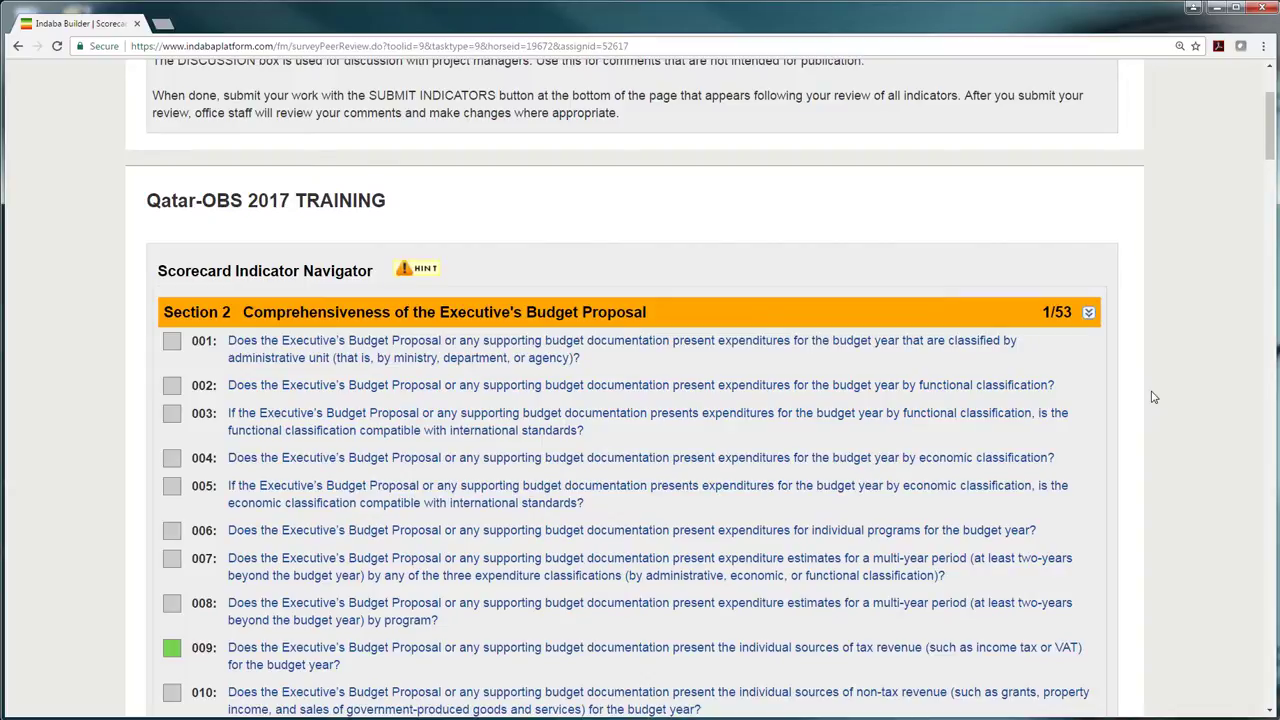
scroll(1152, 397, "up", 3)
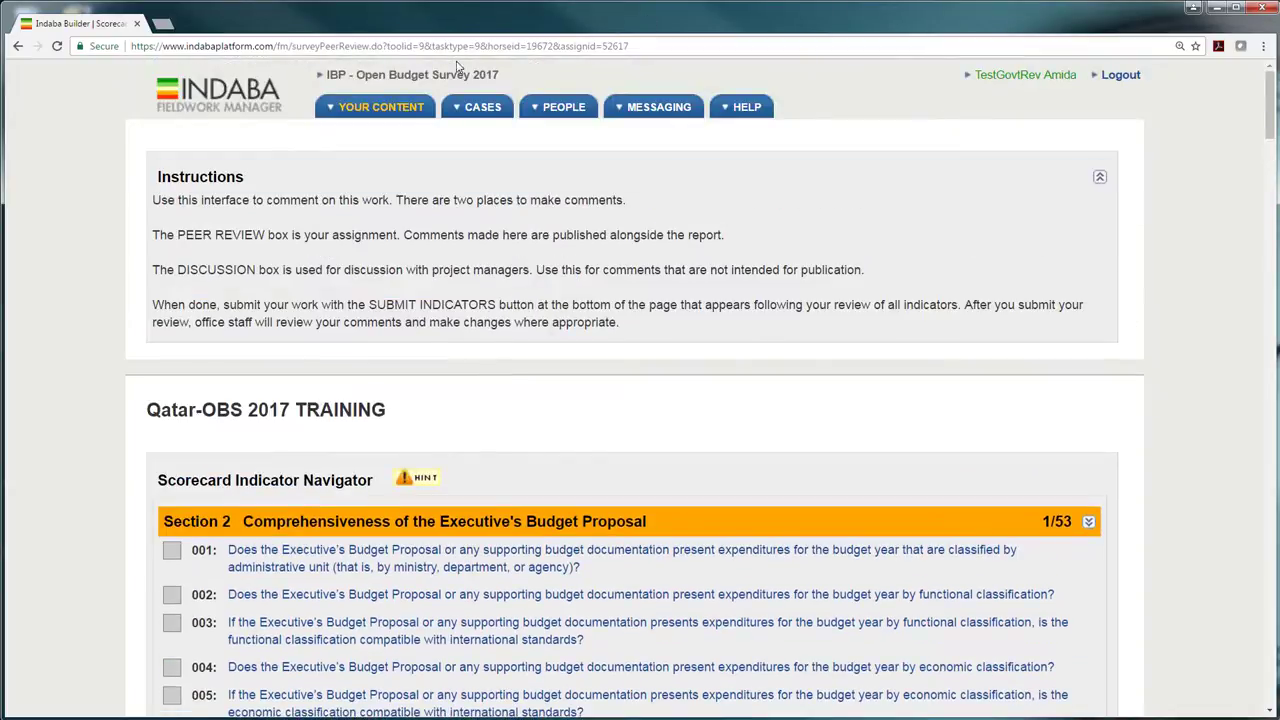
left_click(400, 110)
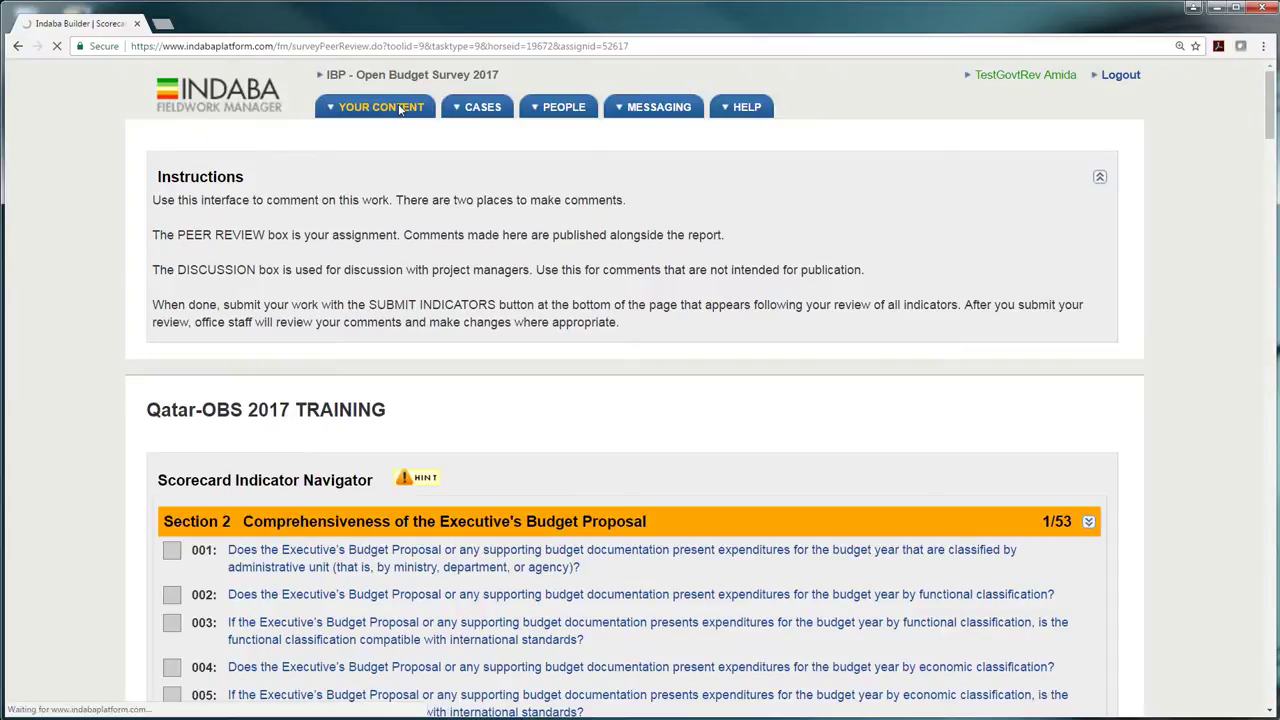